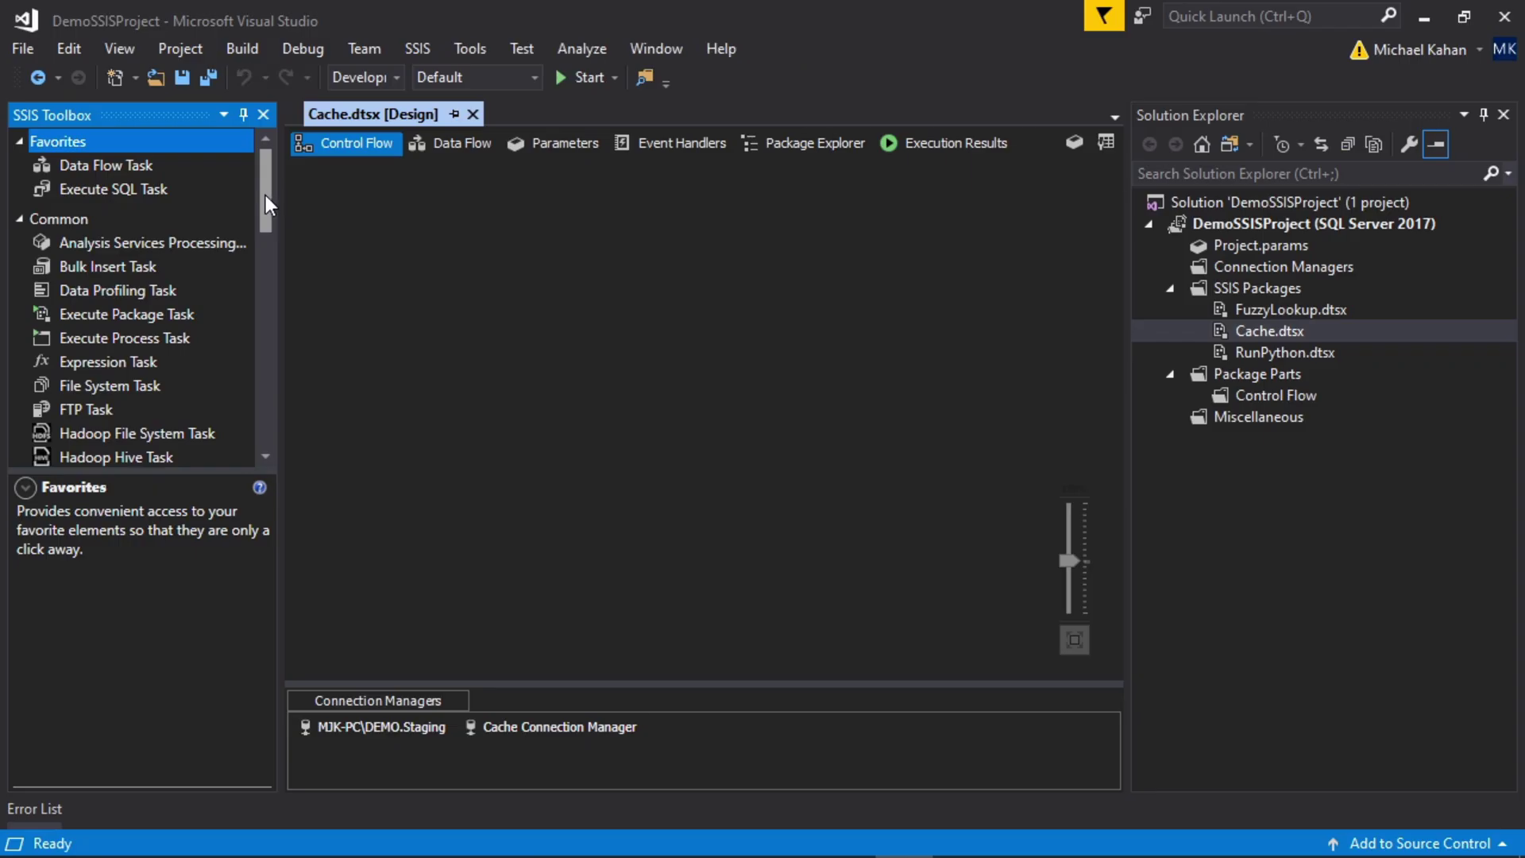
scroll(266, 199, down, 1)
scroll(268, 206, up, 1)
- Drop a Data Flow Task onto the control flow and open its empty Data Flow tab
drag(126, 165, 564, 275)
double_click(564, 276)
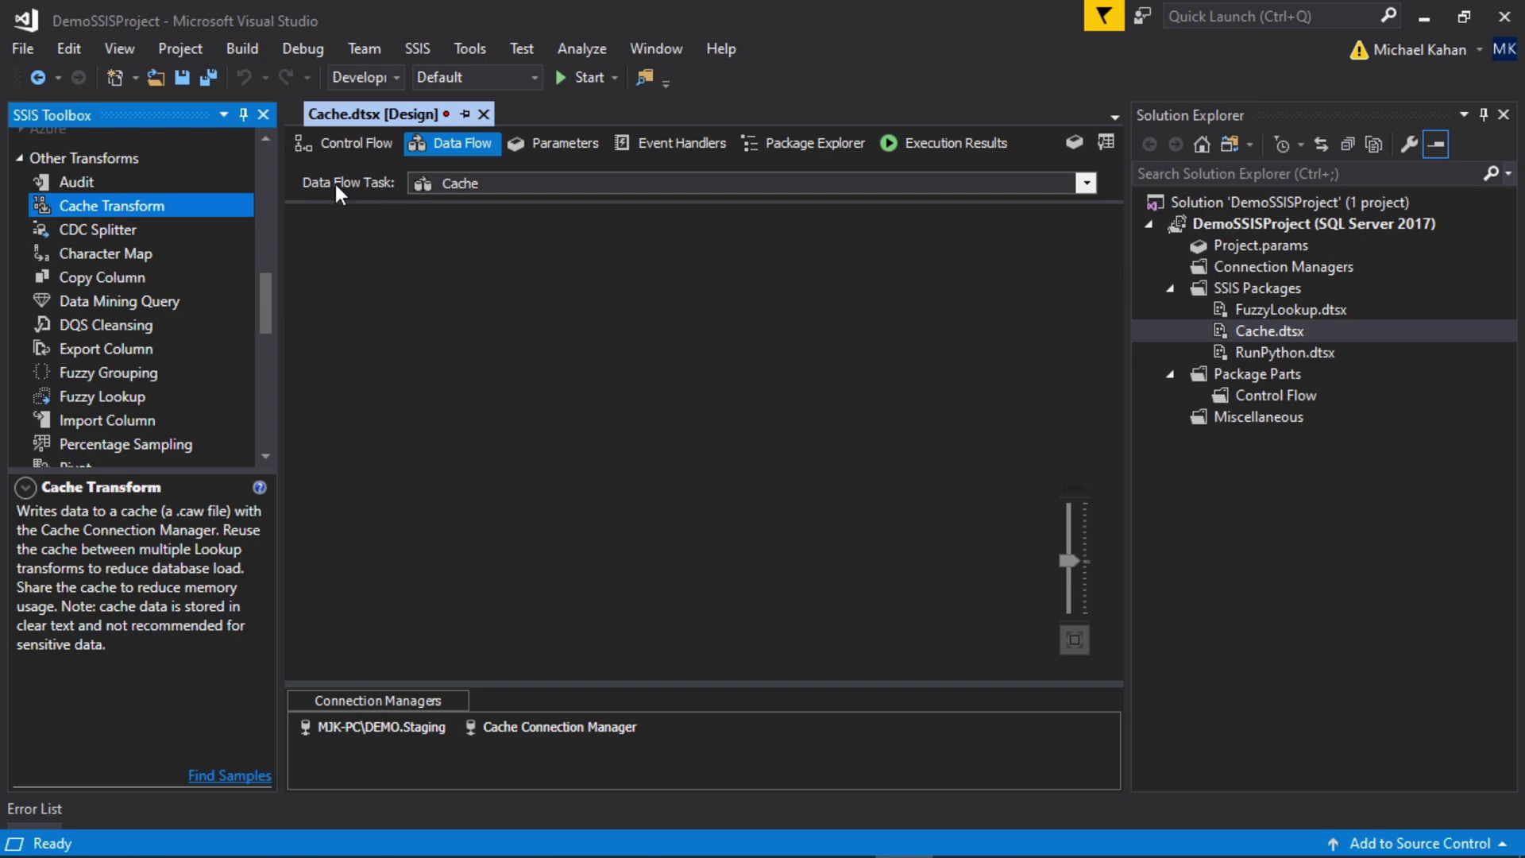
scroll(111, 334, down, 6)
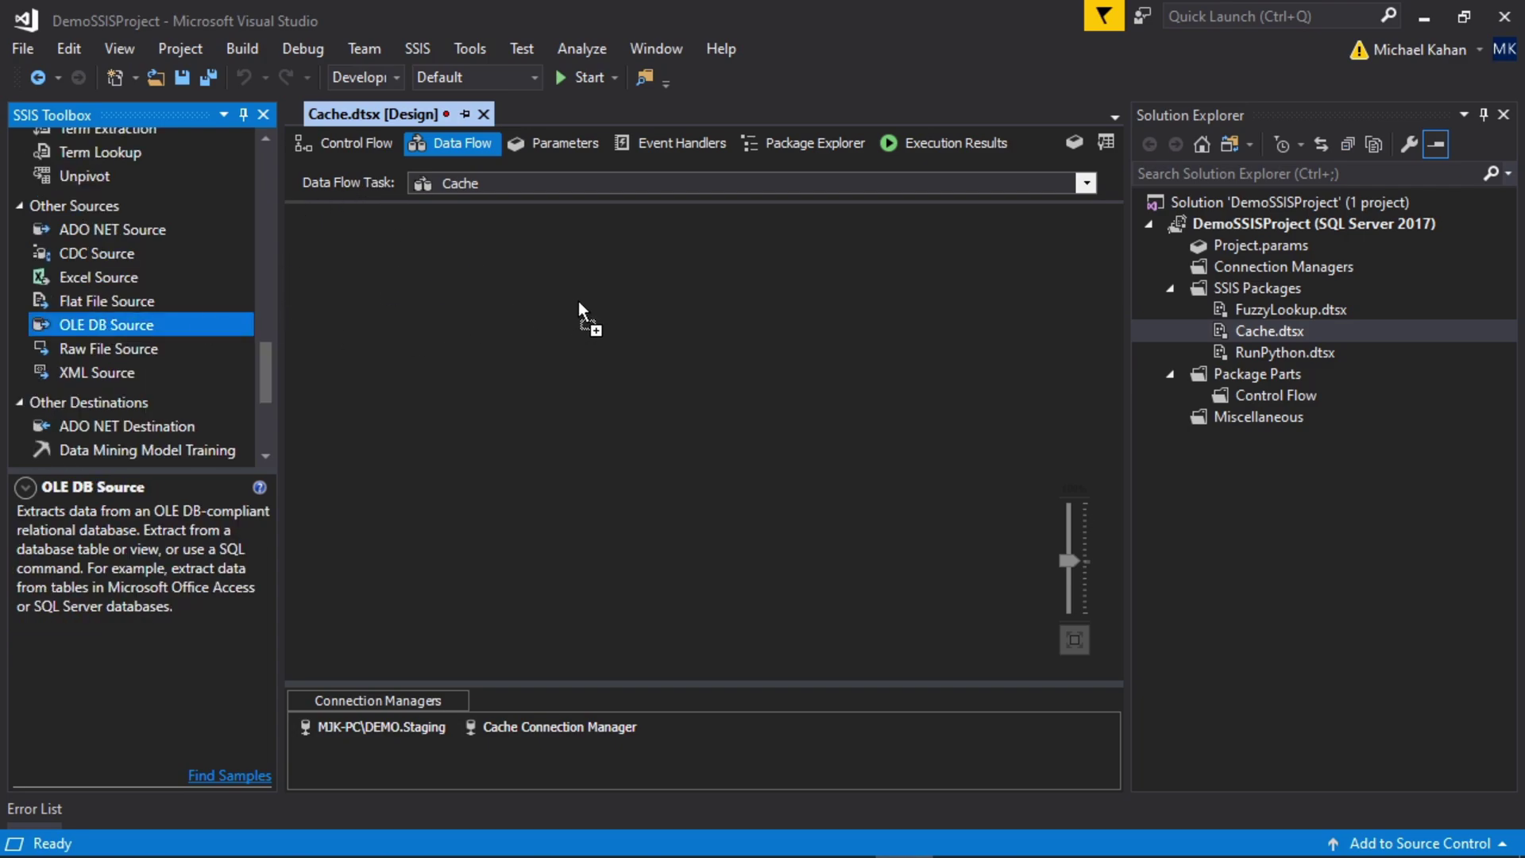
- Place an OLE DB Source and set it to read the [dbo].[ConferenceAlignment] table
drag(98, 321, 584, 305)
right_click(606, 298)
click(684, 300)
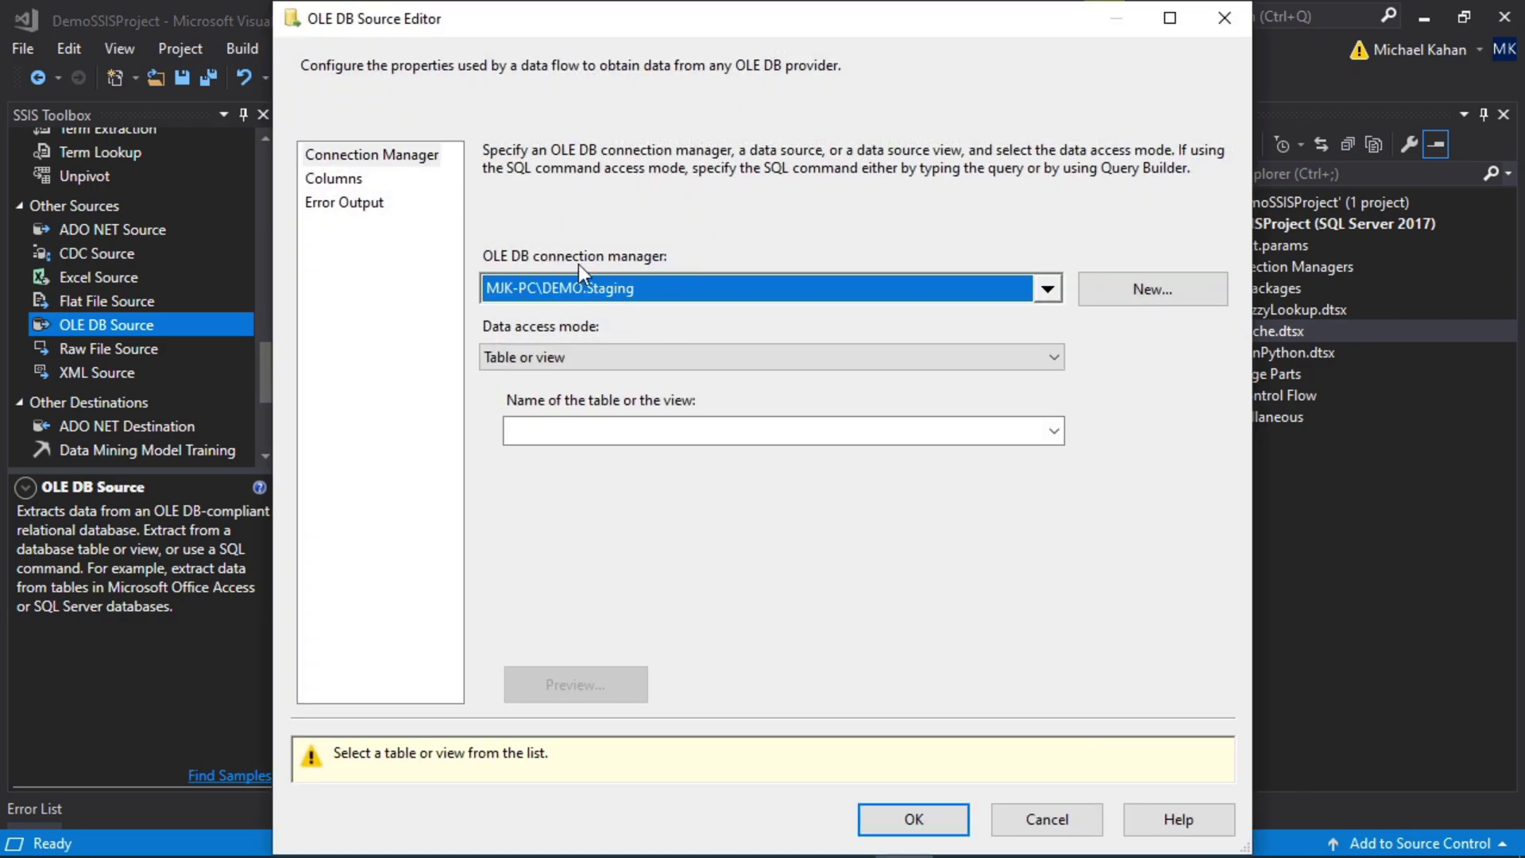
click(617, 437)
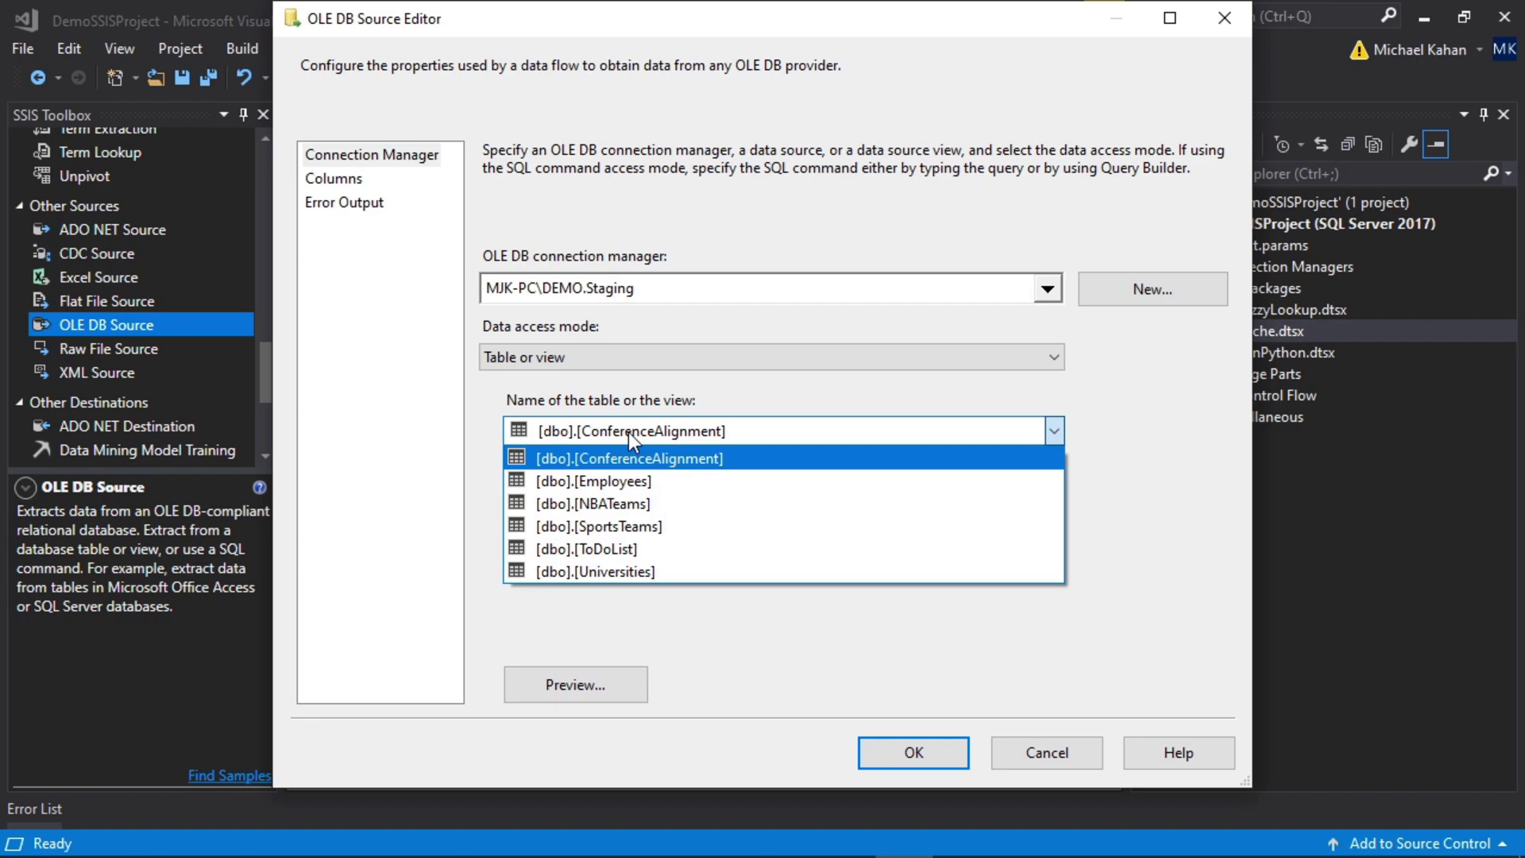
click(633, 460)
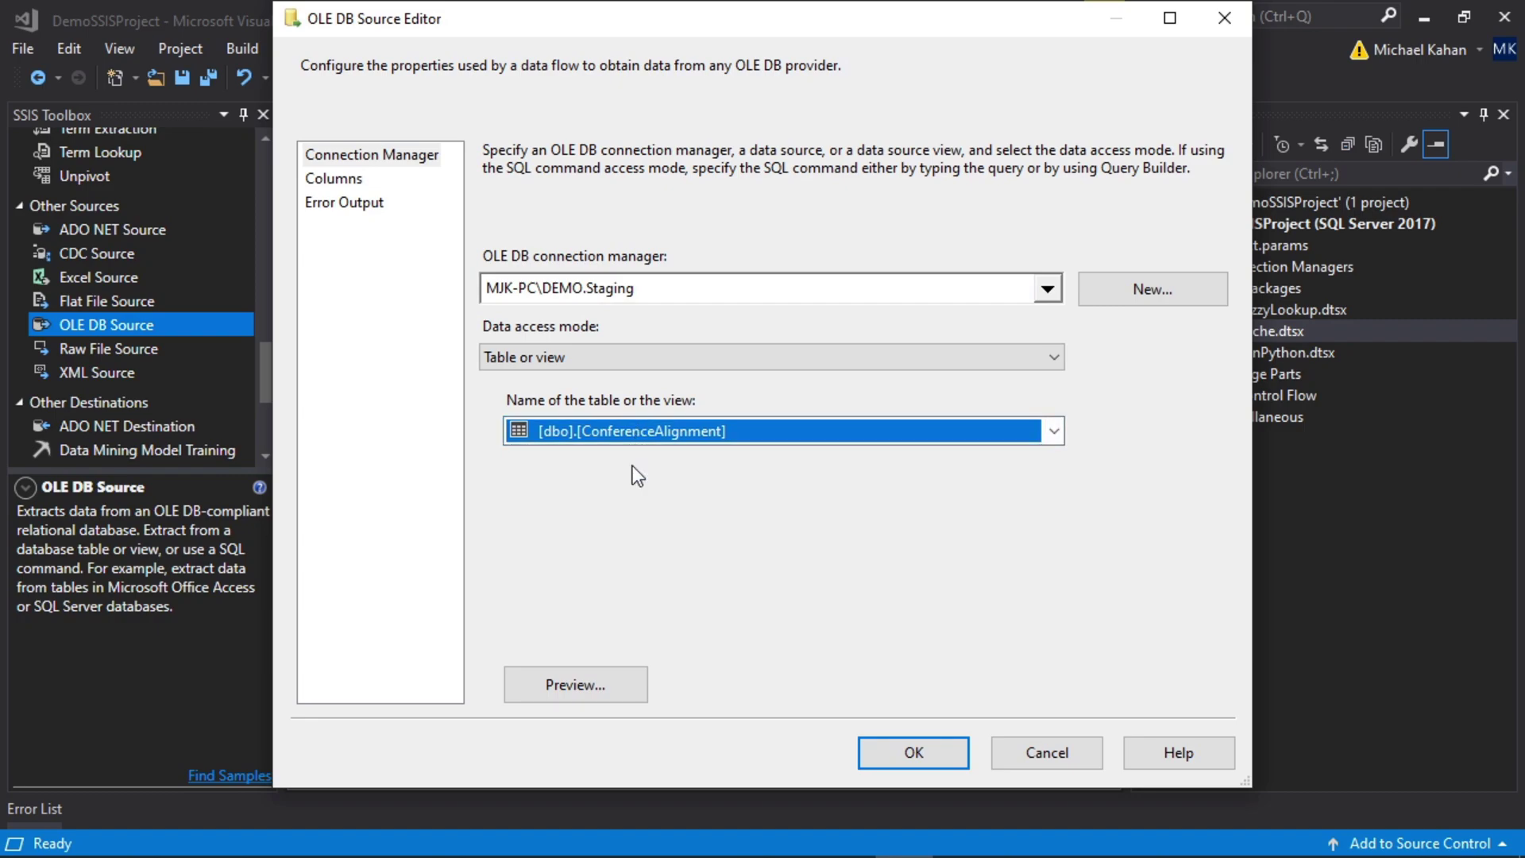
- Preview the ConferenceAlignment rows, such as Golden State and Los Angeles, then accept the source
click(587, 697)
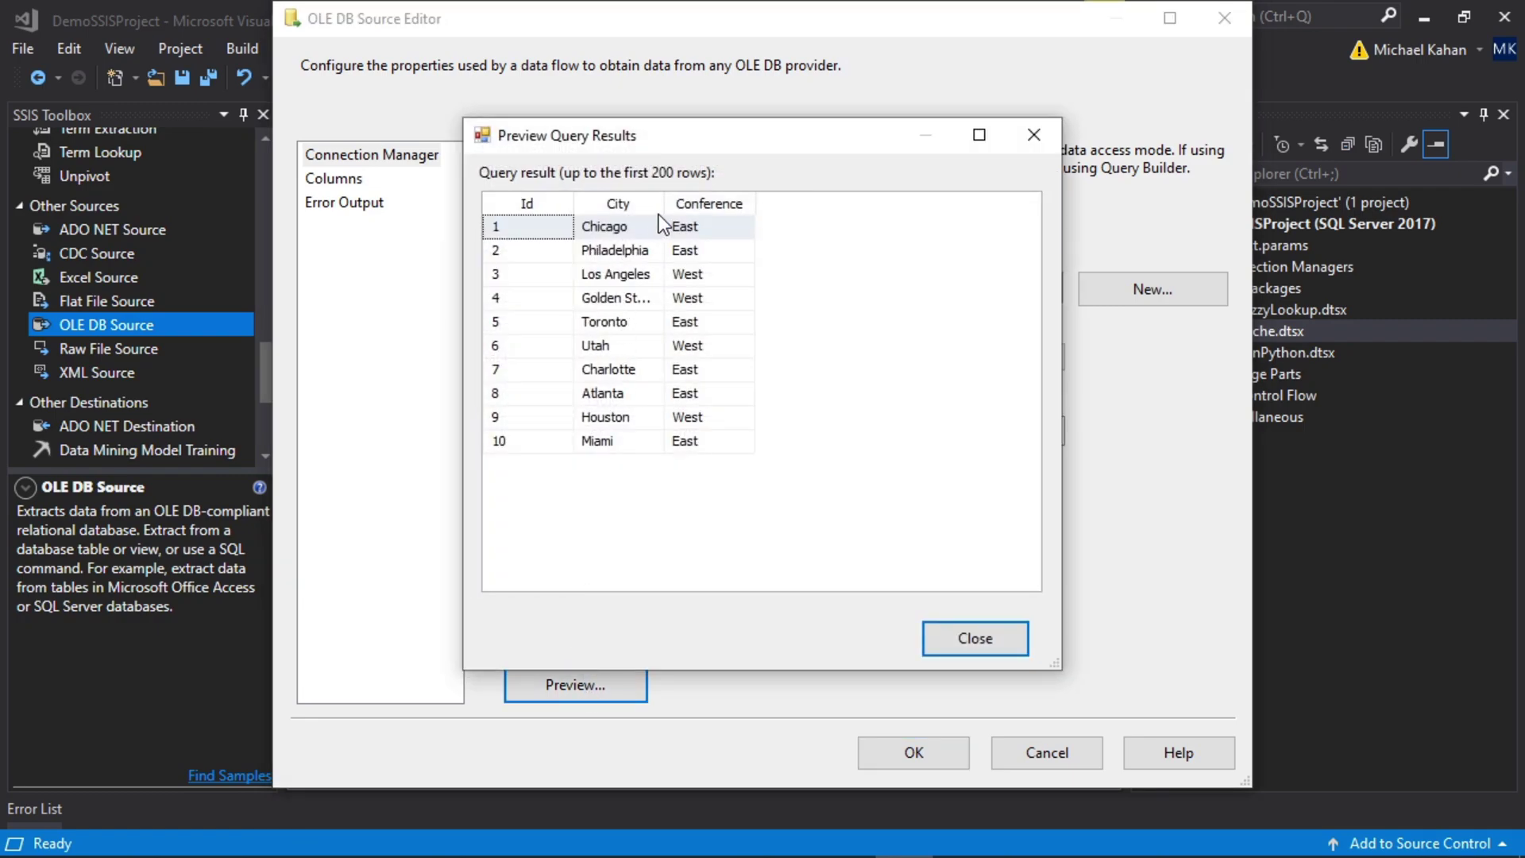
drag(691, 208, 694, 207)
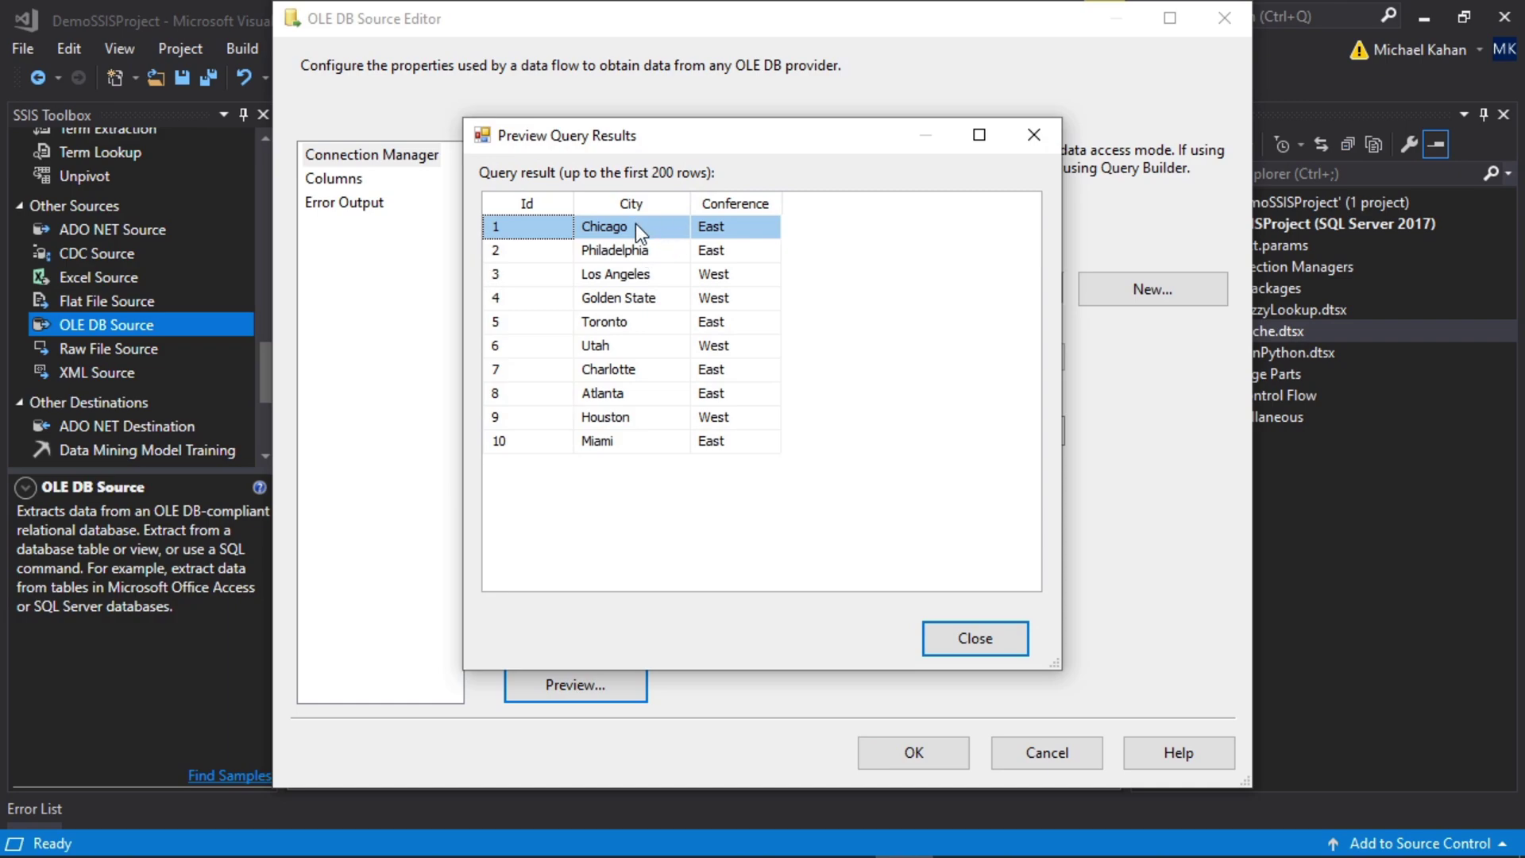
click(686, 297)
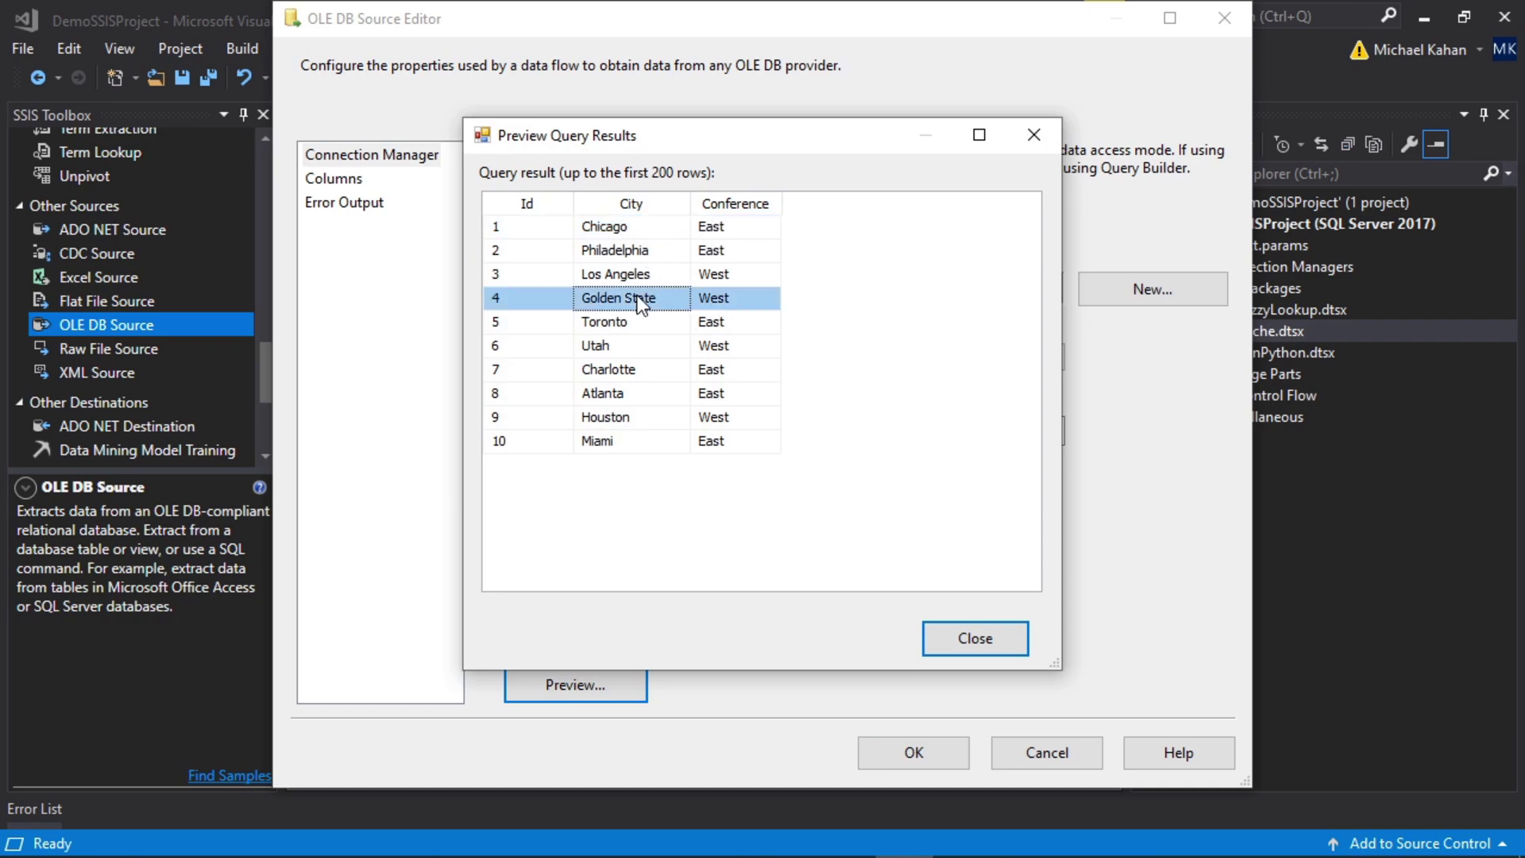
click(724, 275)
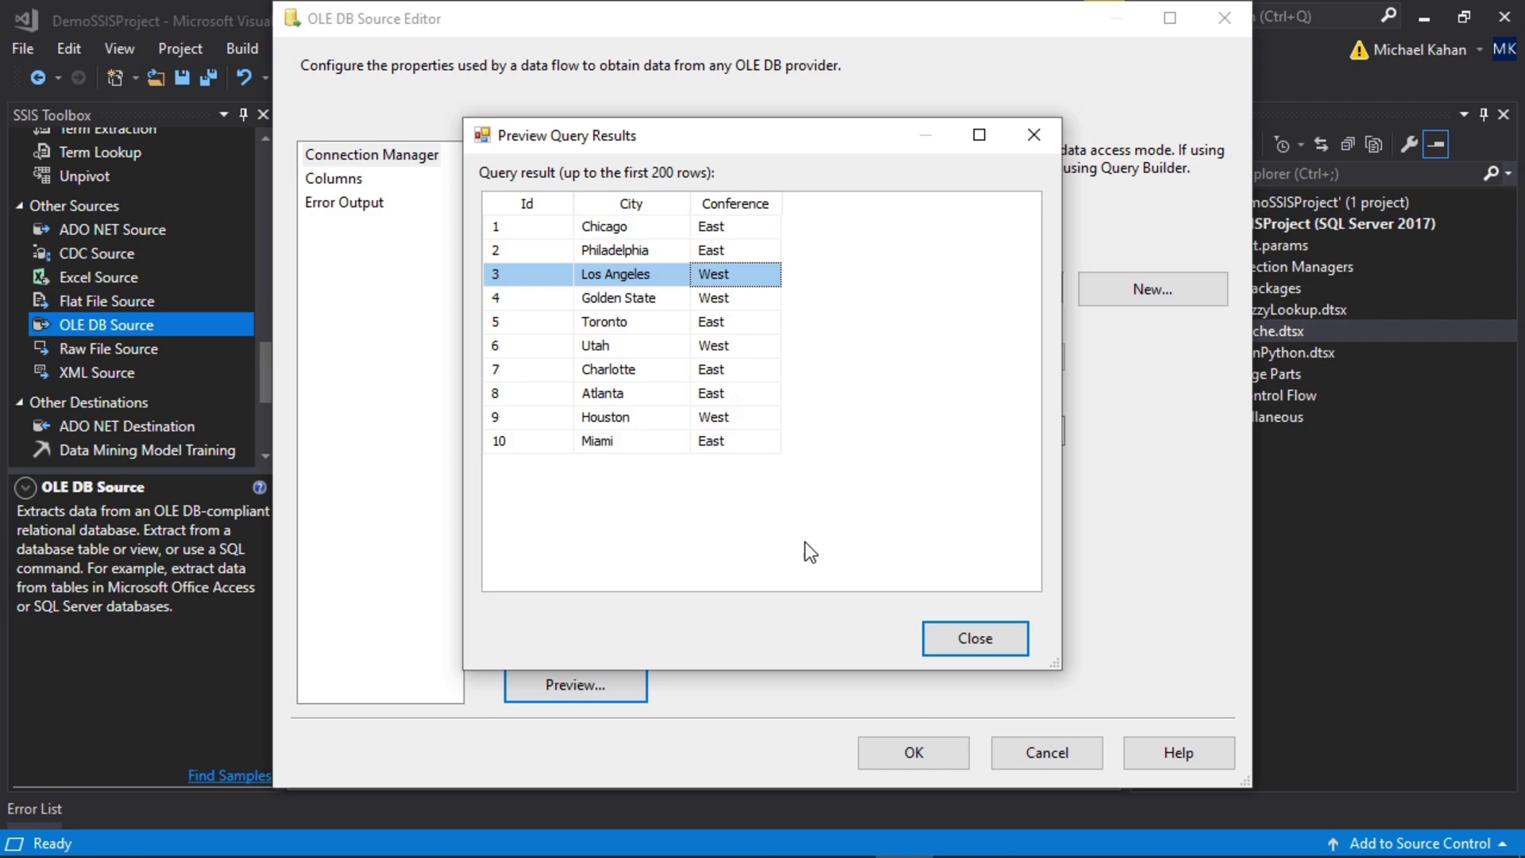
click(937, 640)
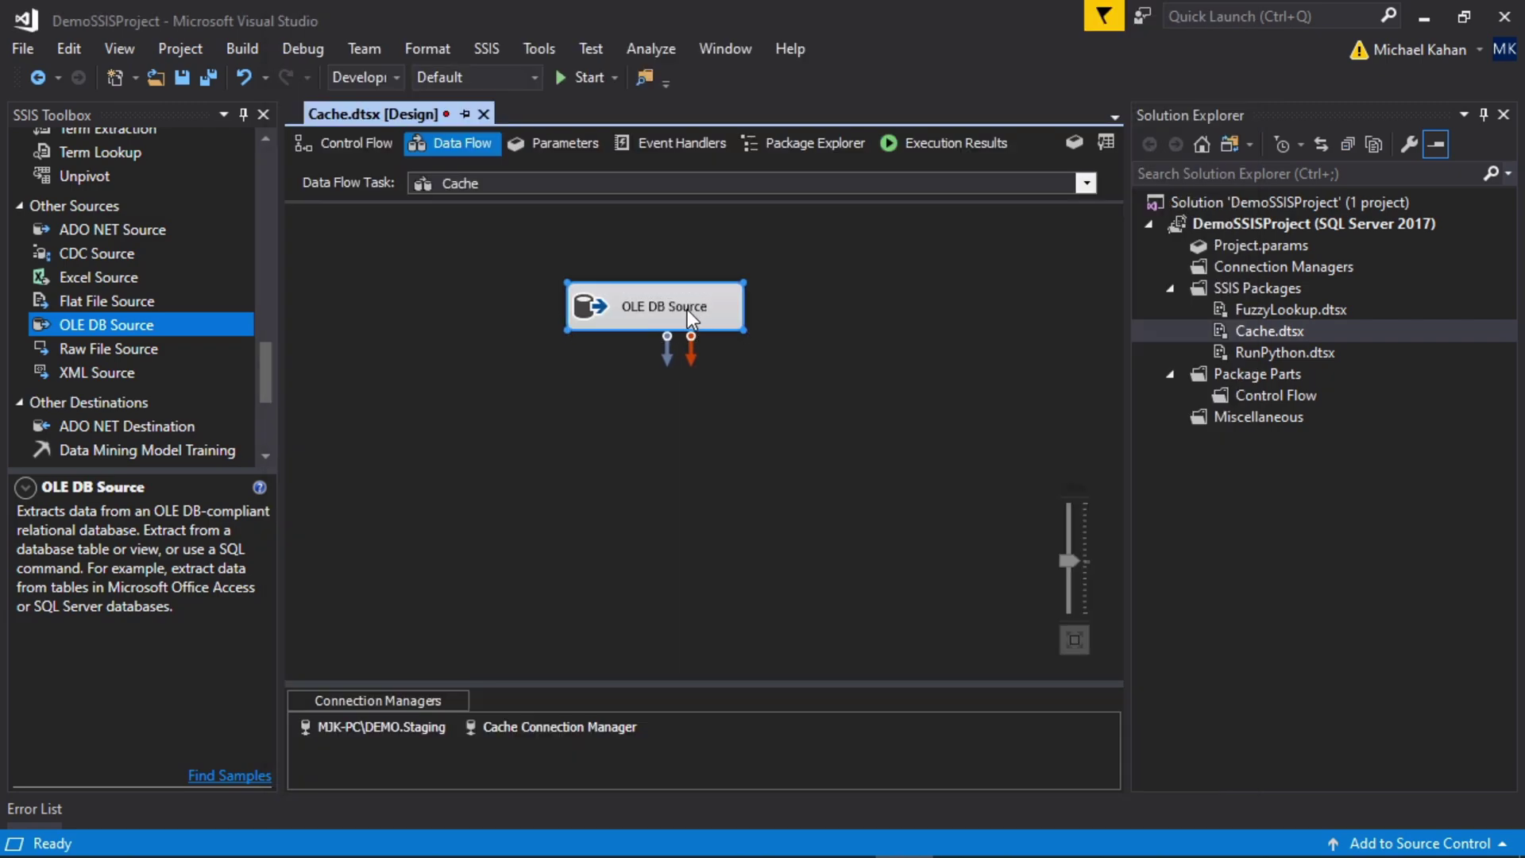
drag(258, 372, 259, 282)
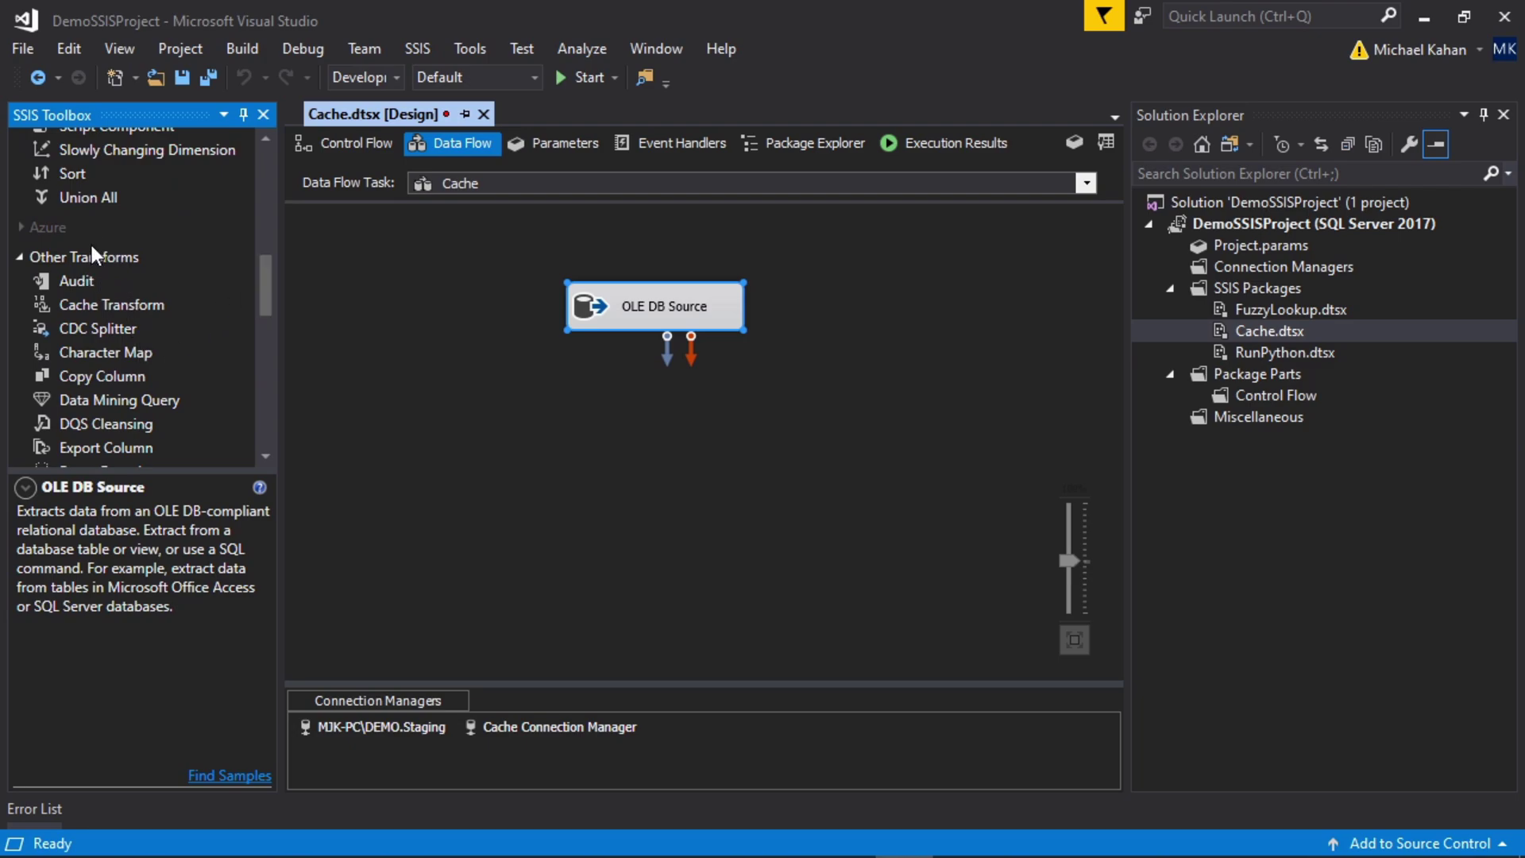
- Connect a Cache Transform below the OLE DB Source and open its editor
click(69, 258)
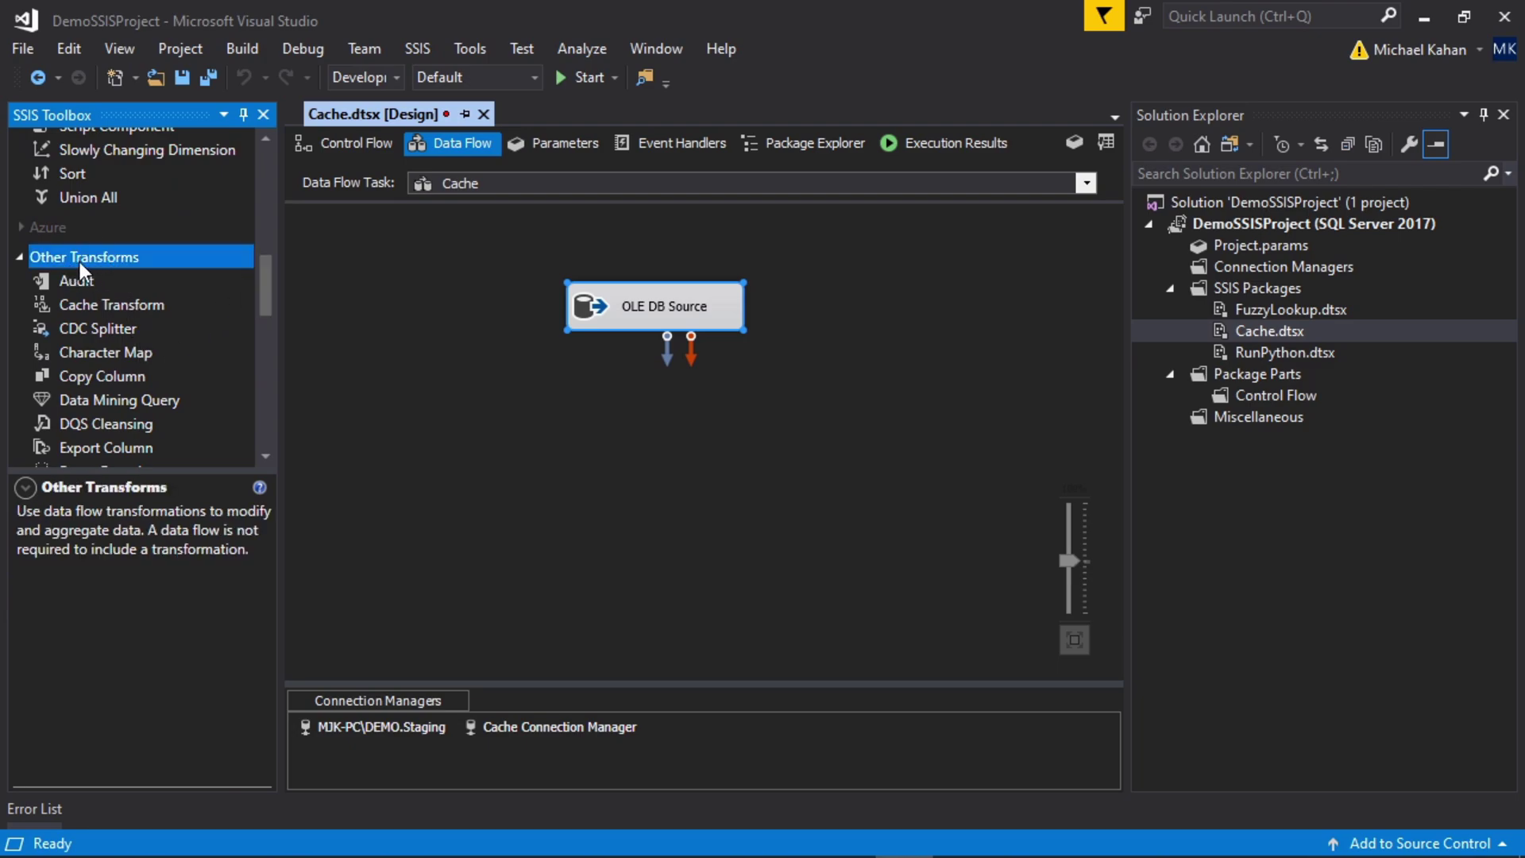
click(140, 304)
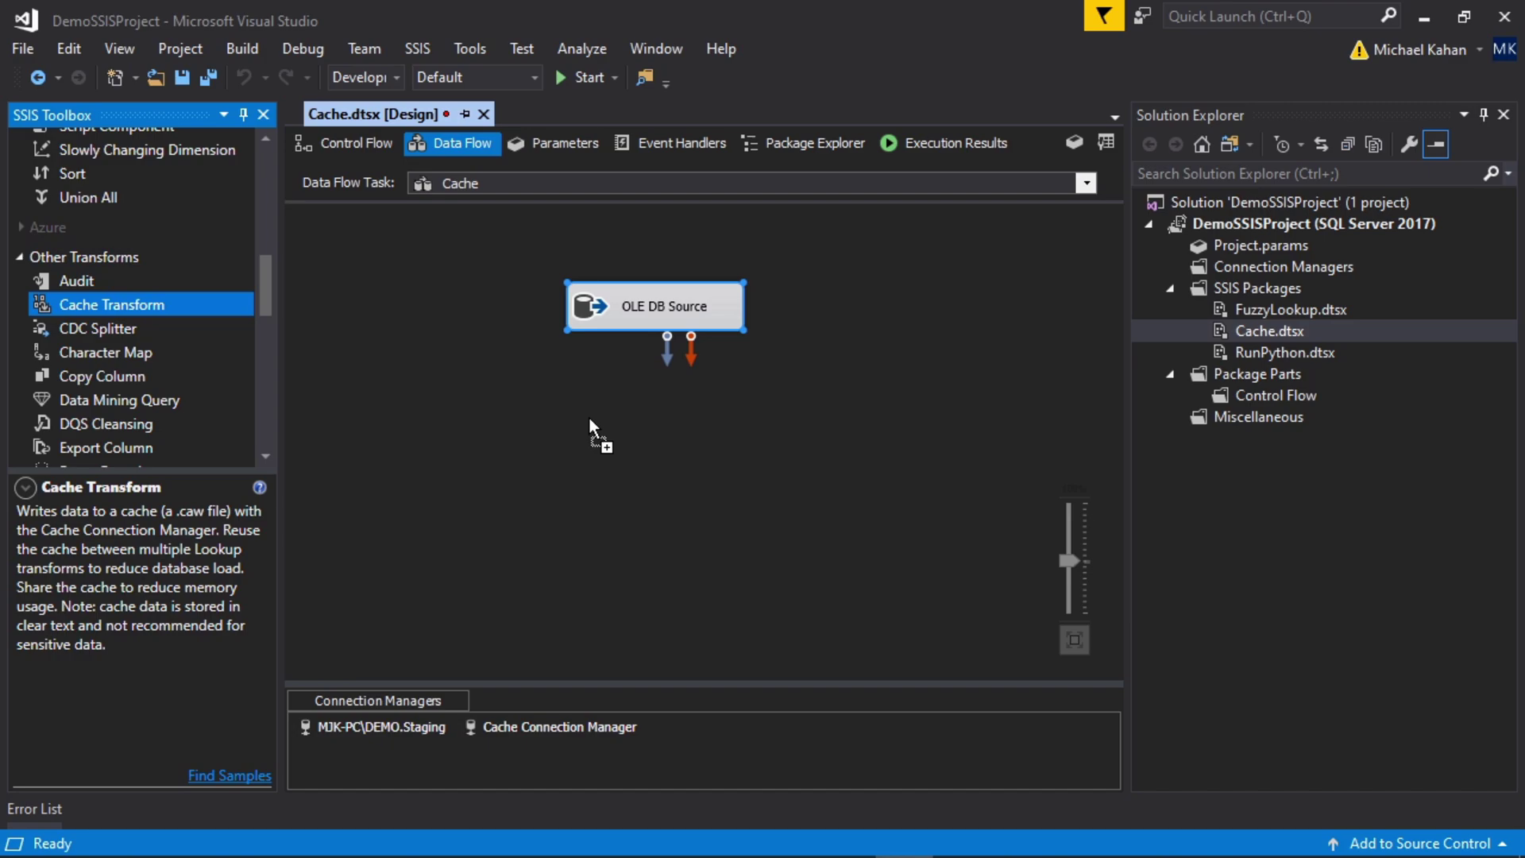
drag(588, 416, 604, 447)
drag(664, 357, 667, 450)
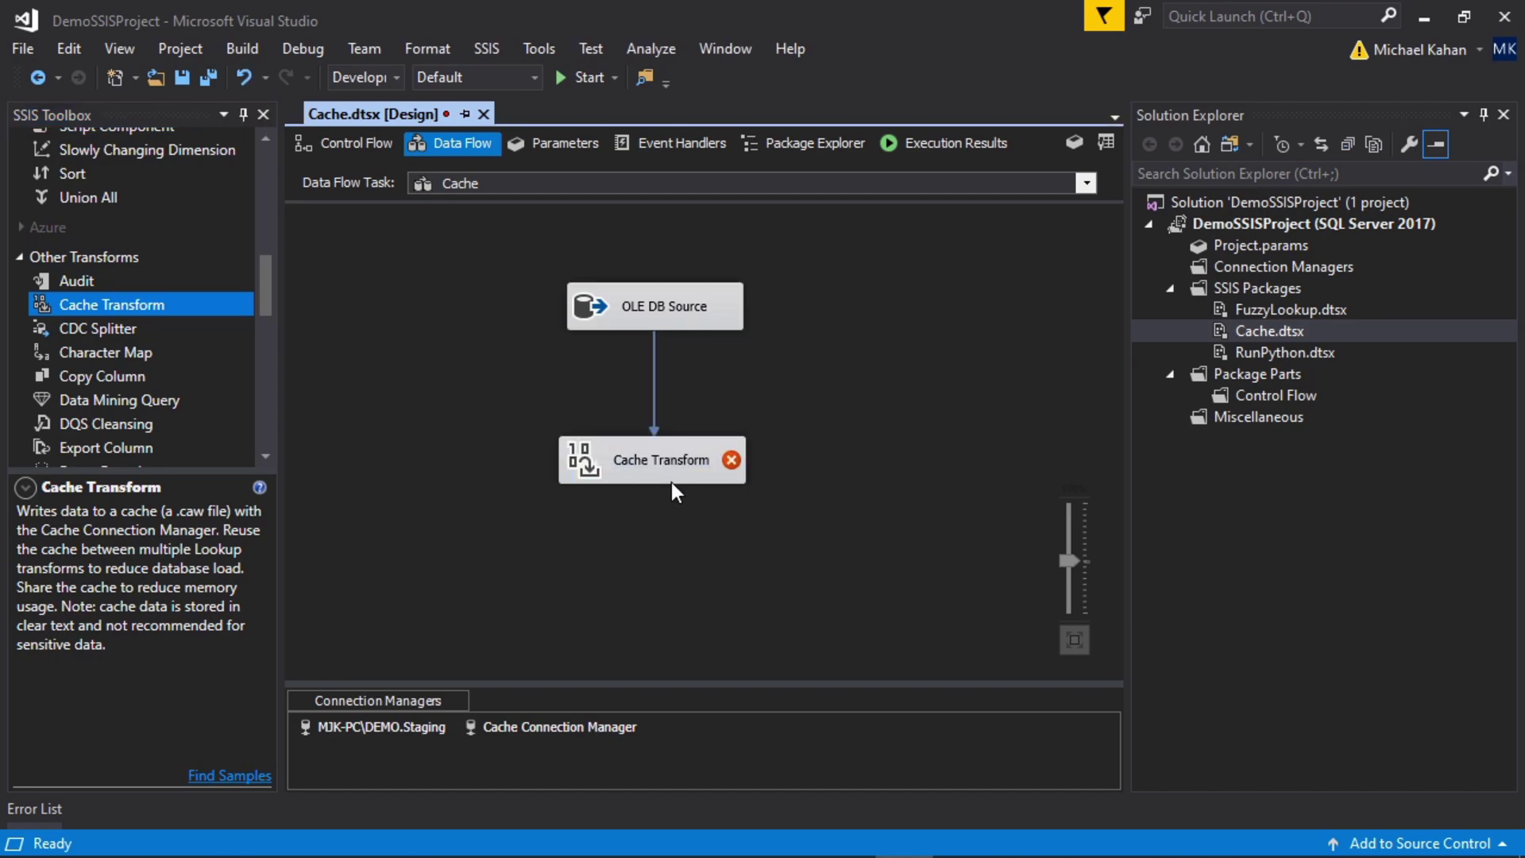
double_click(667, 461)
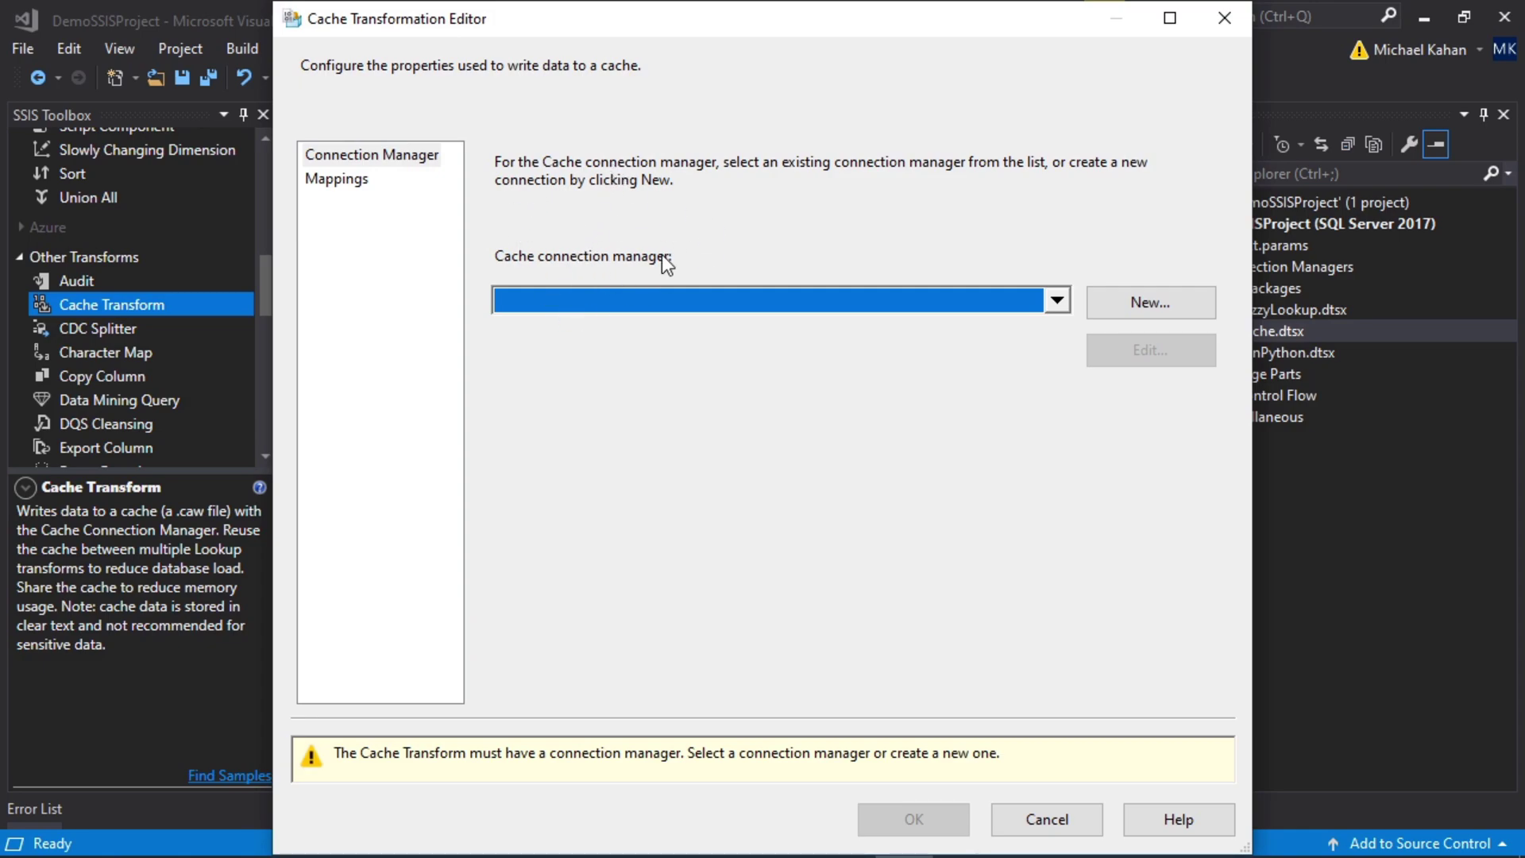
- Create a new cache connection manager with file caching left off
click(1127, 305)
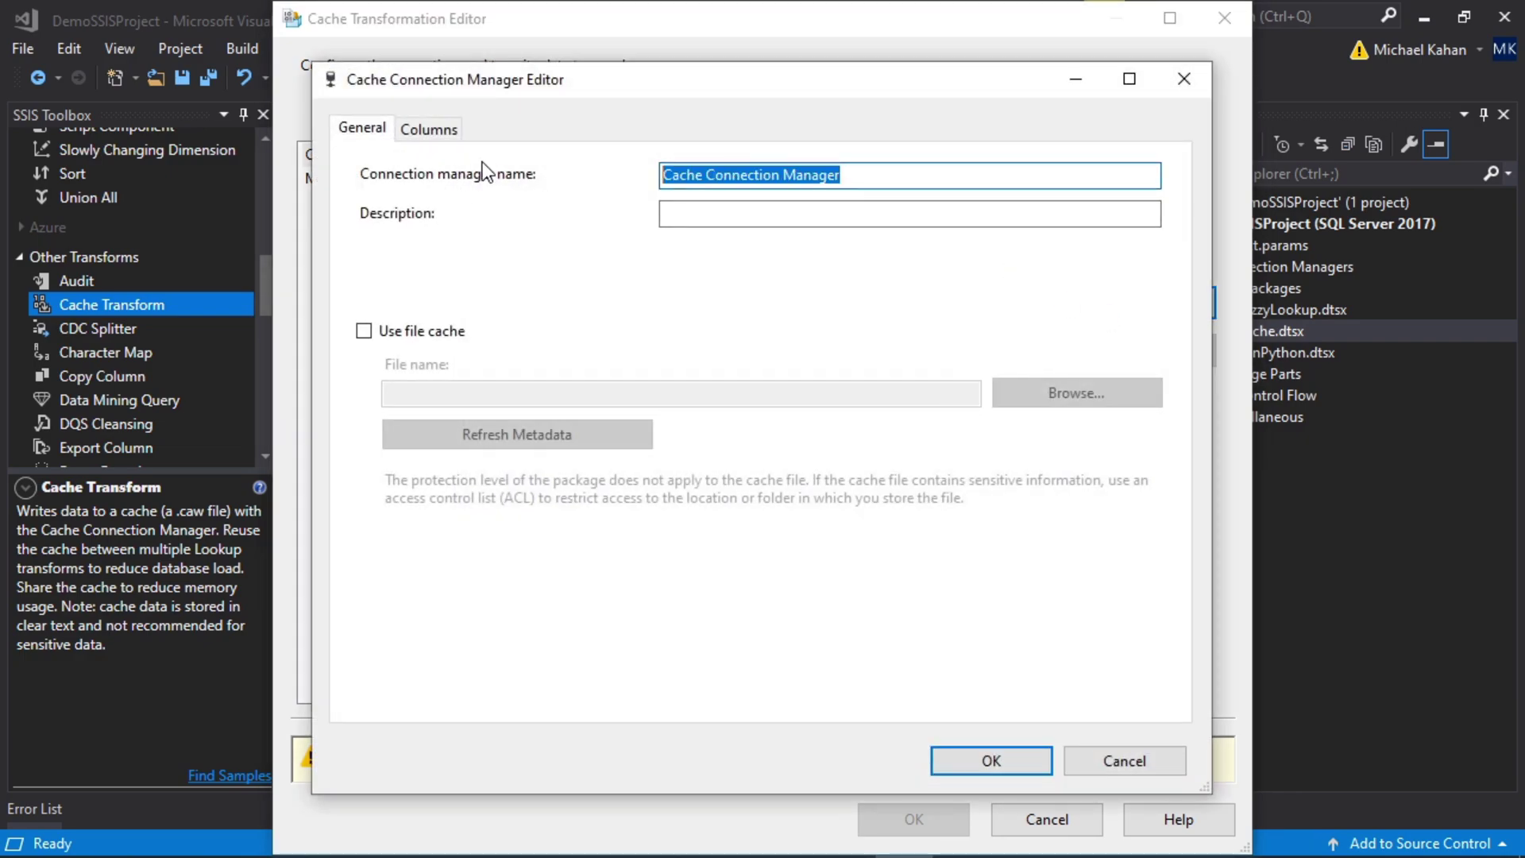
text(Conference Cache)
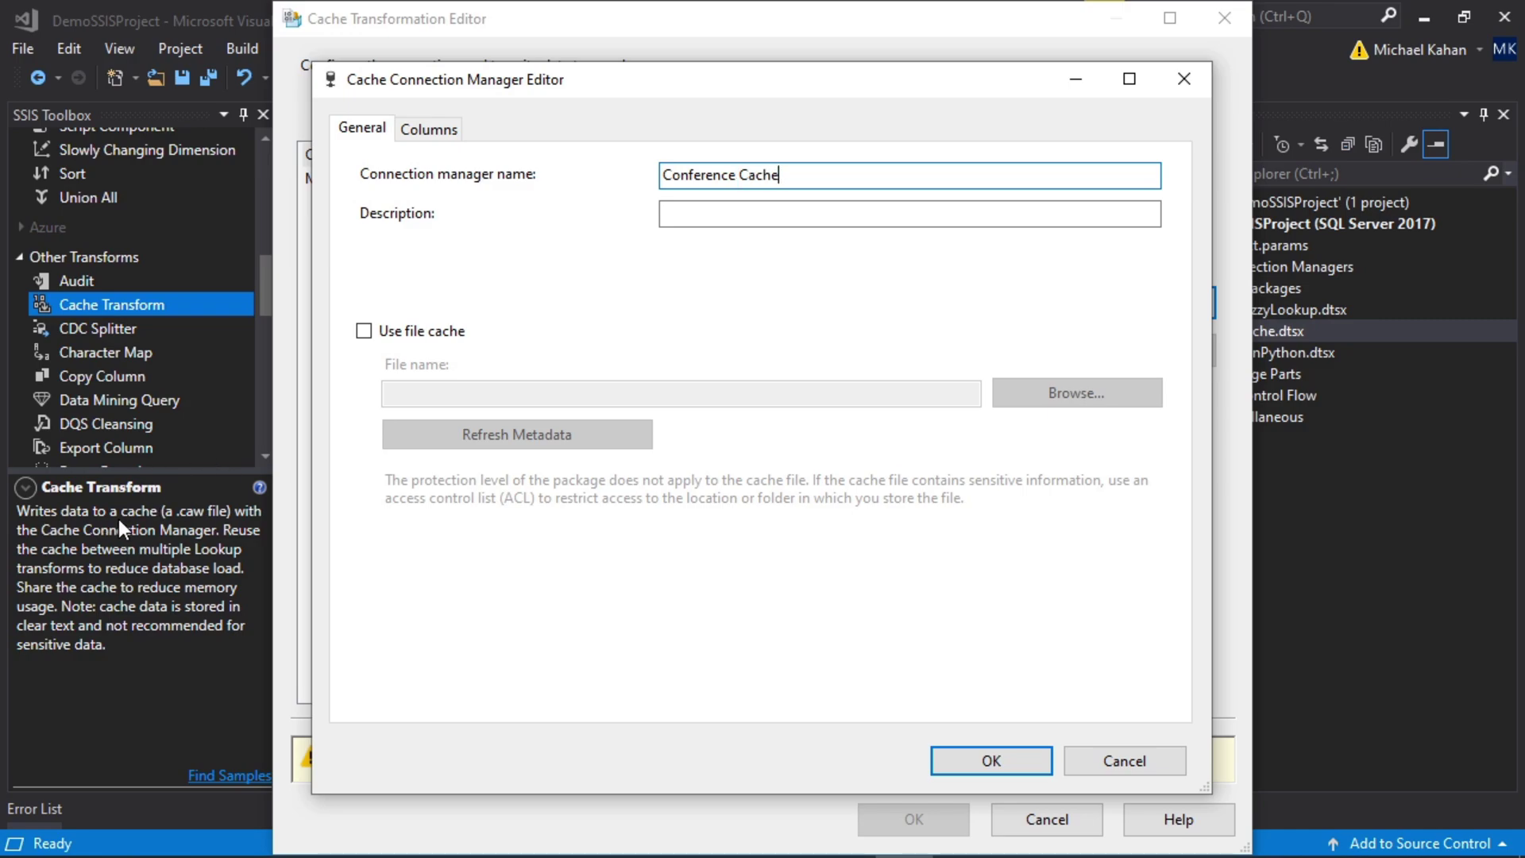
click(366, 331)
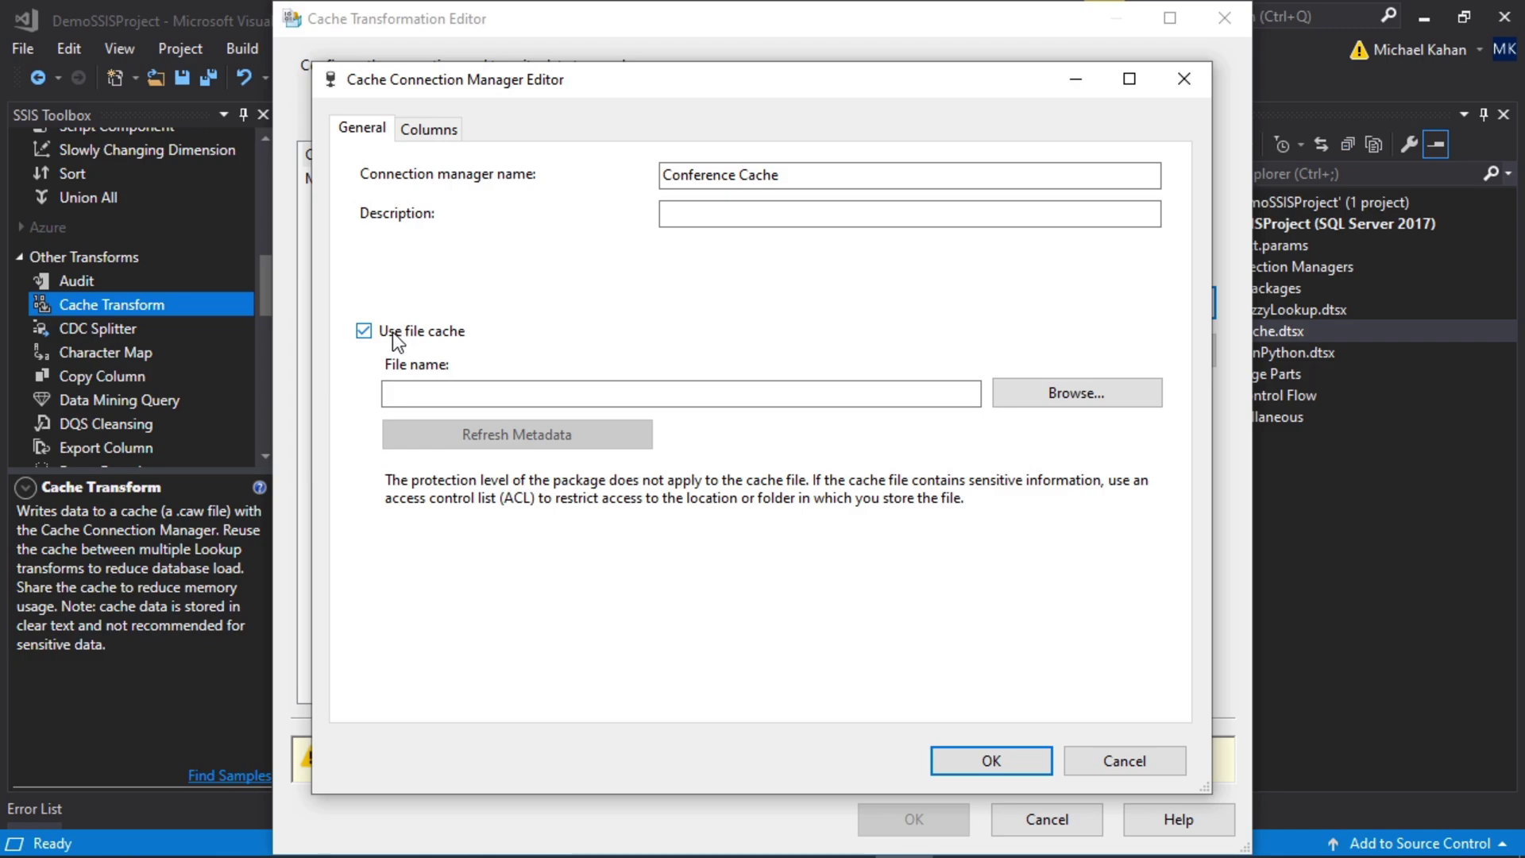
click(368, 335)
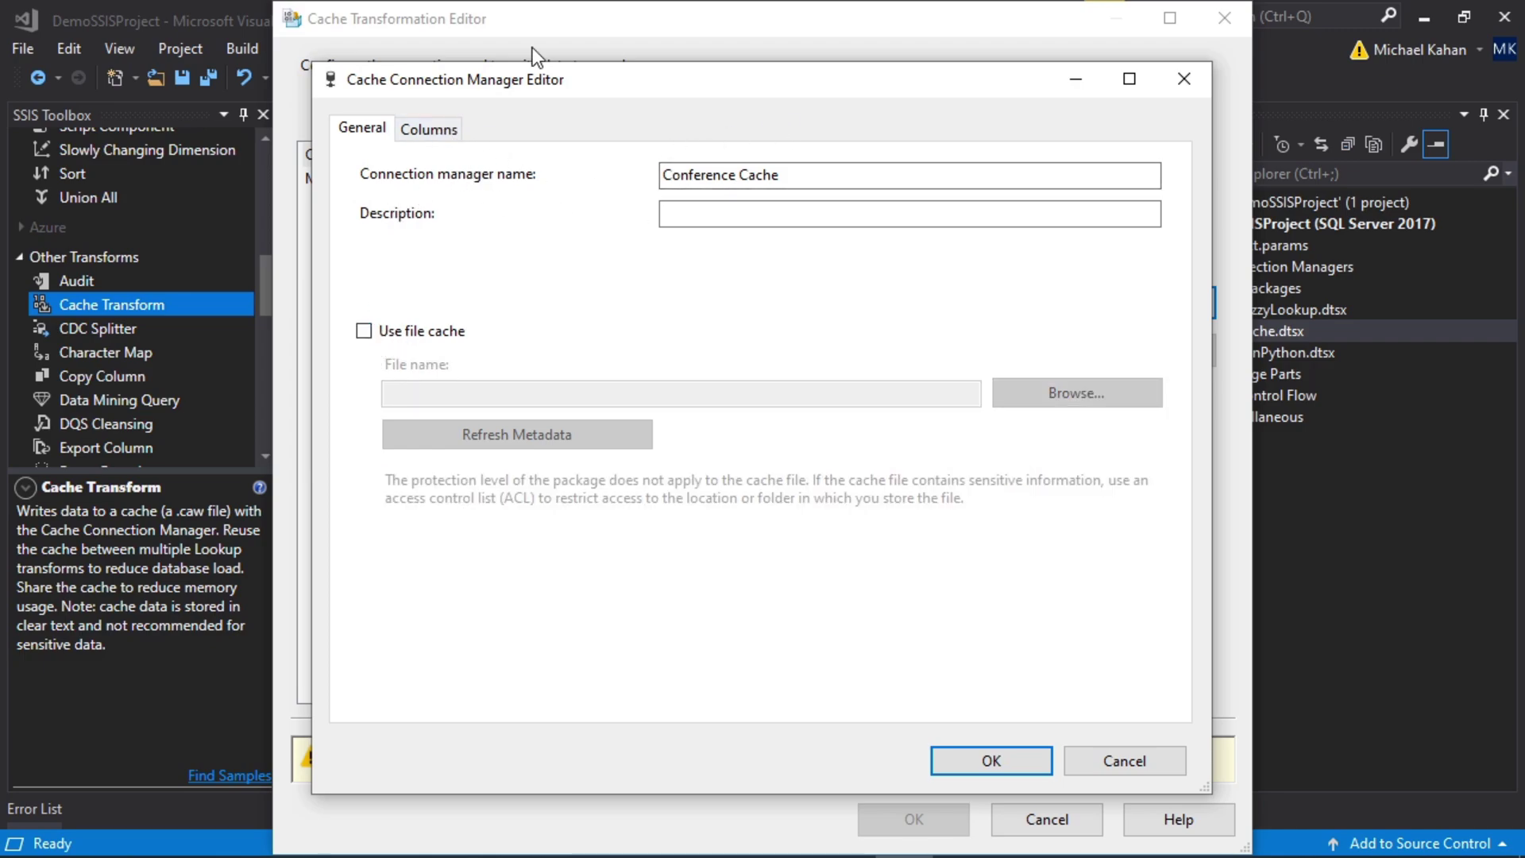
- Give the City column Index Position 1, leaving Id and Conference at 0
click(445, 140)
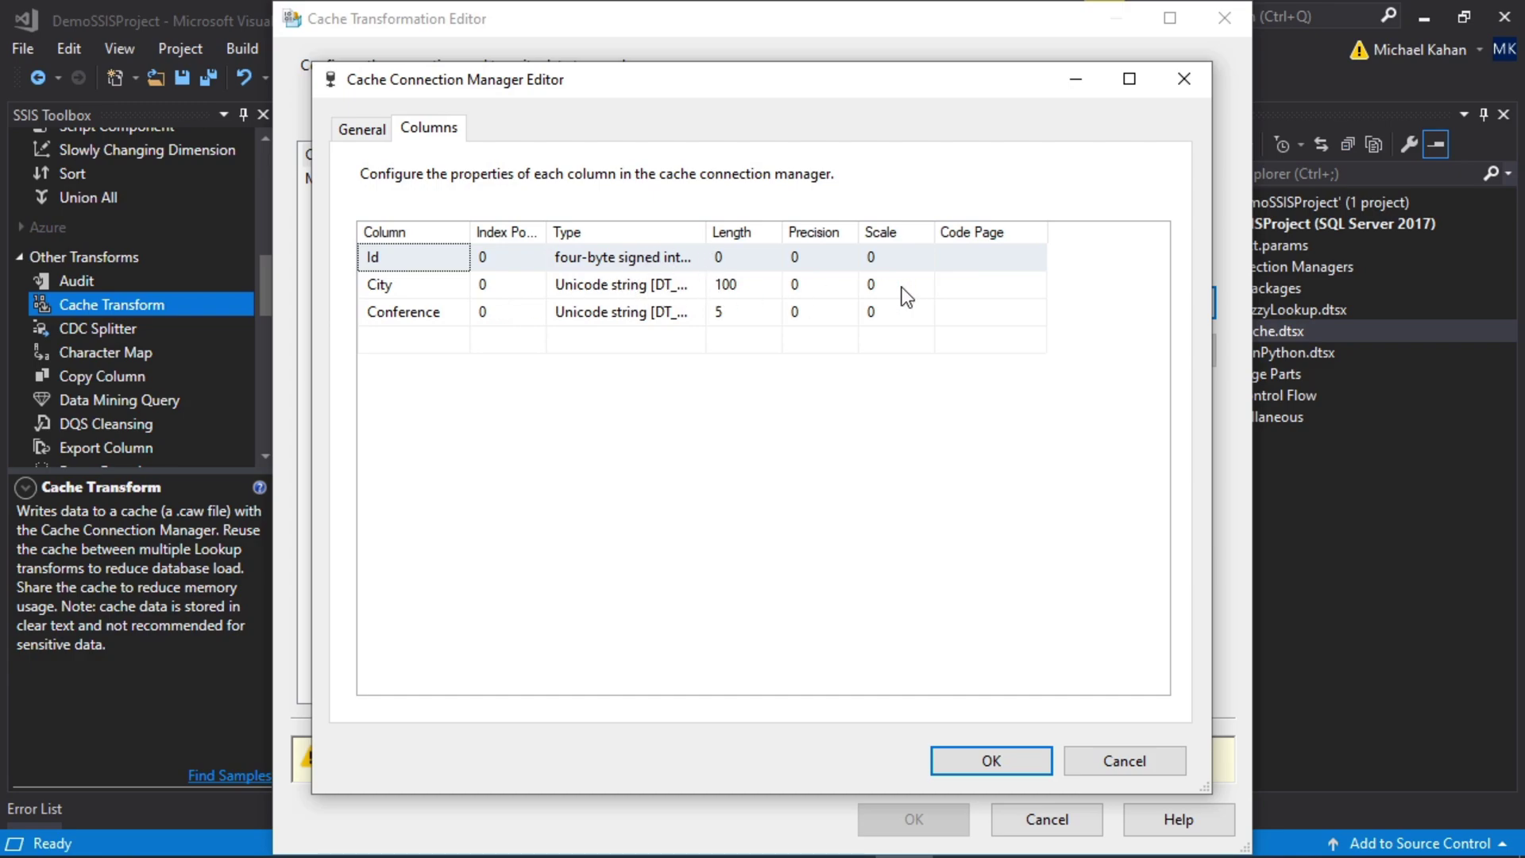
click(550, 233)
drag(549, 233, 614, 233)
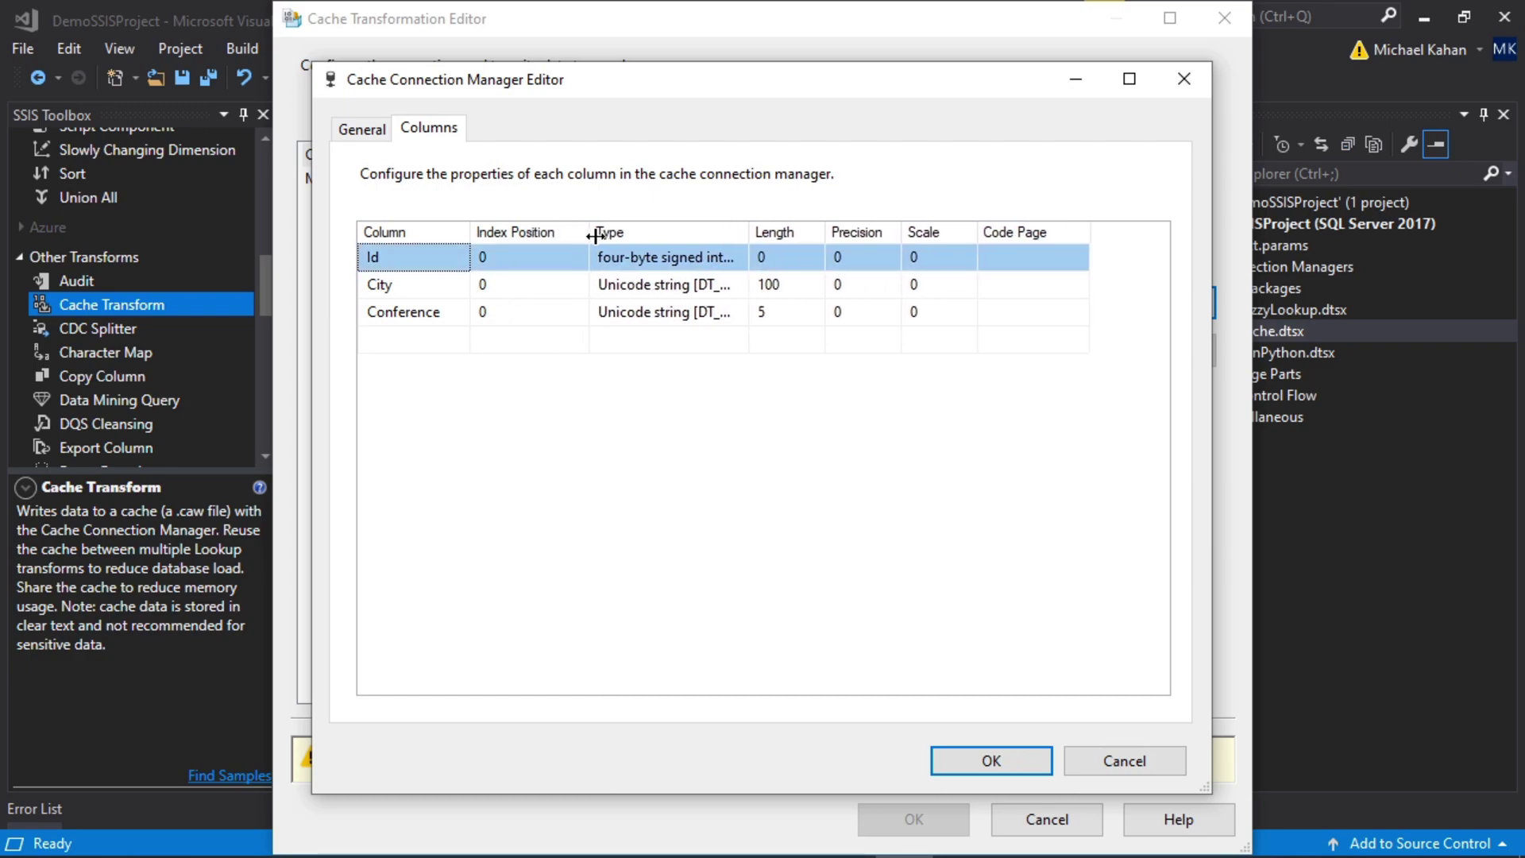
click(489, 281)
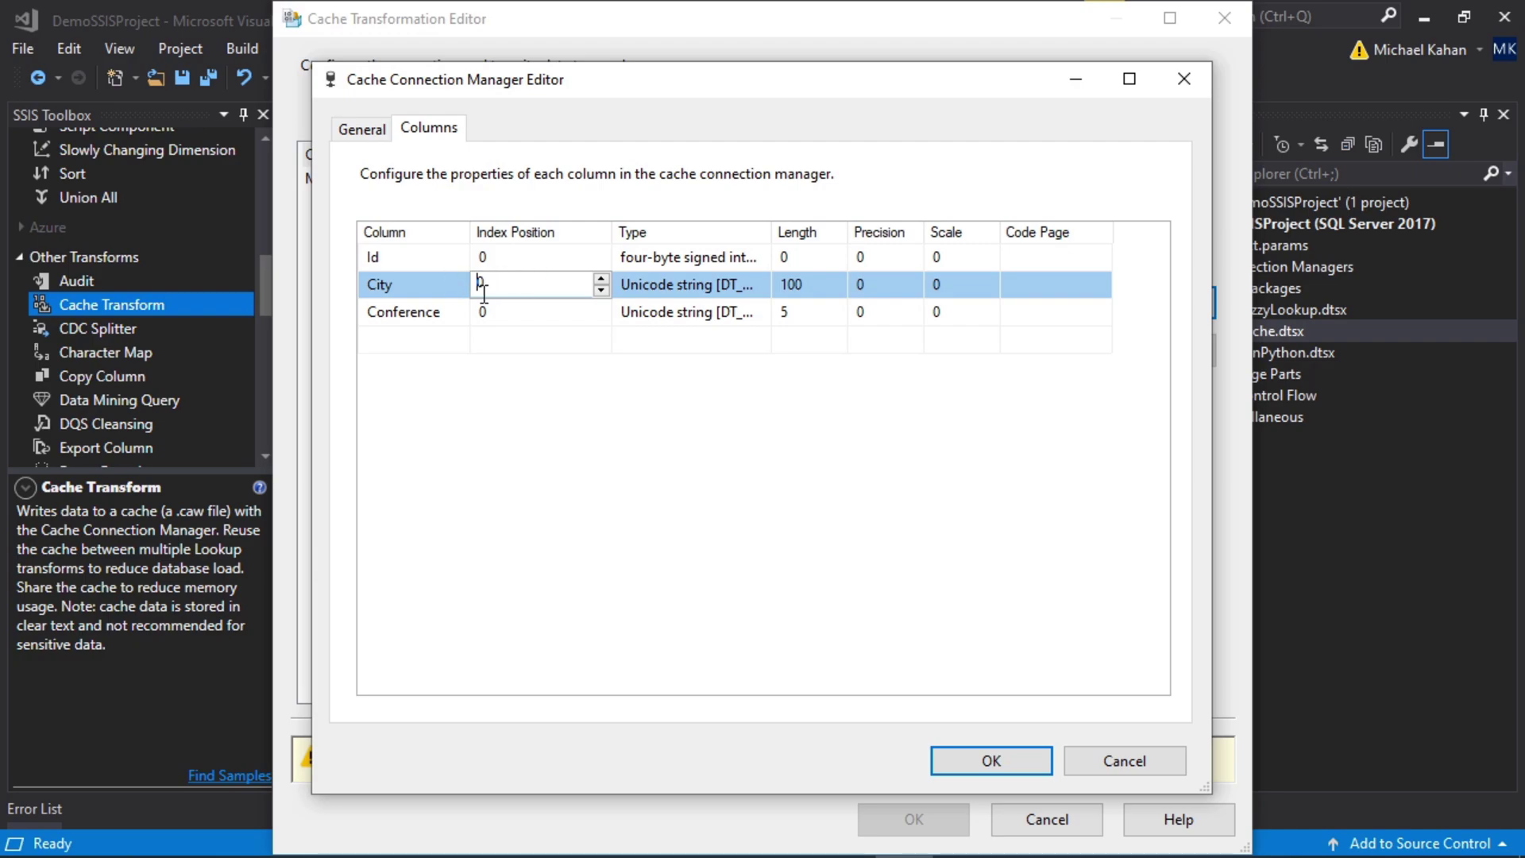
click(605, 278)
click(557, 411)
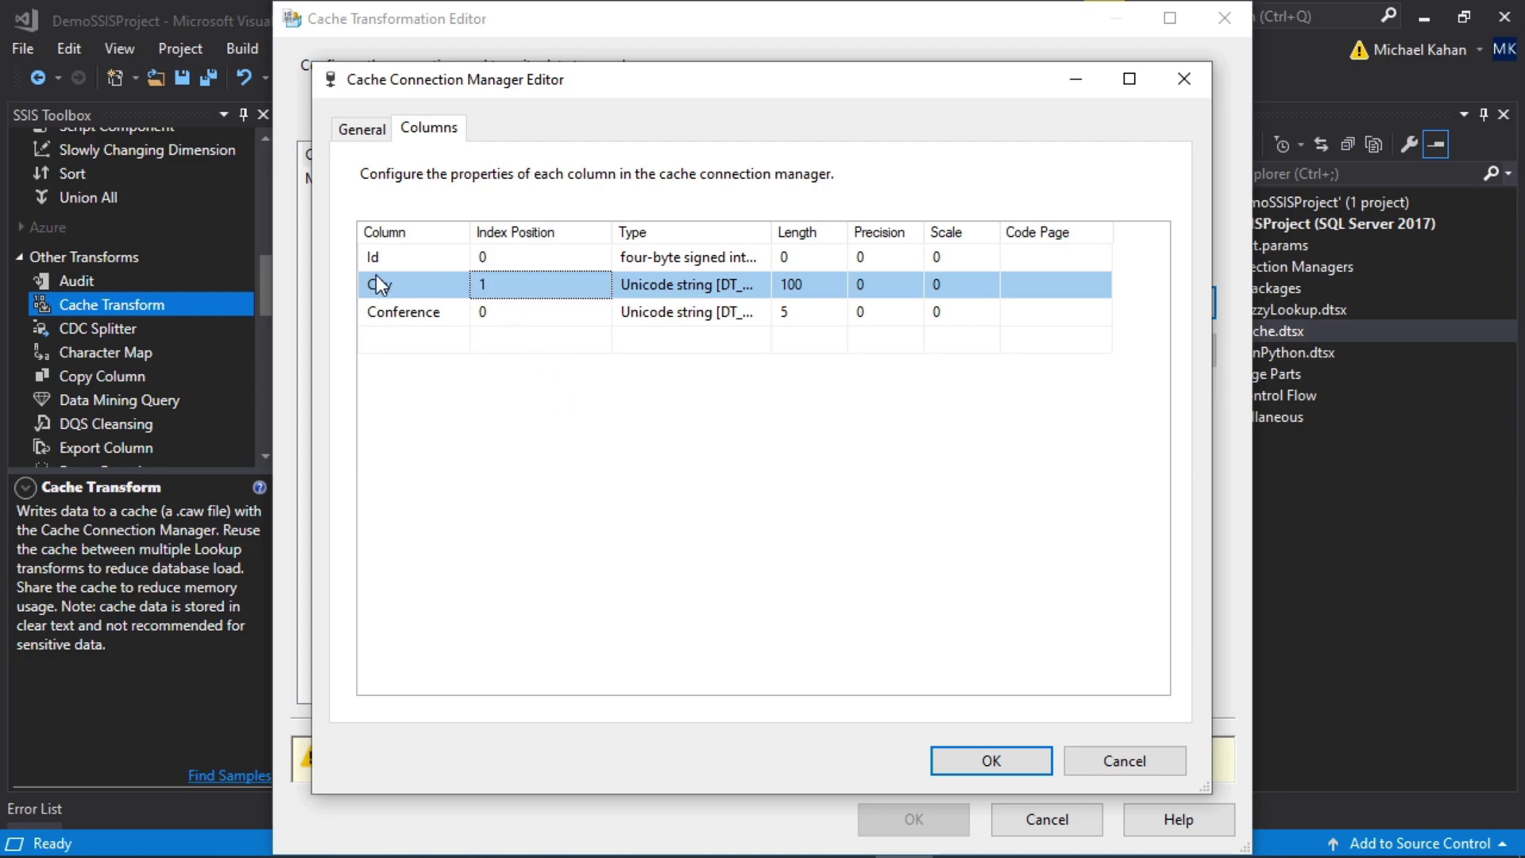
- Accept Conference Cache, check the Id, City and Conference mappings, and close the Cache Transform editor
key(Return)
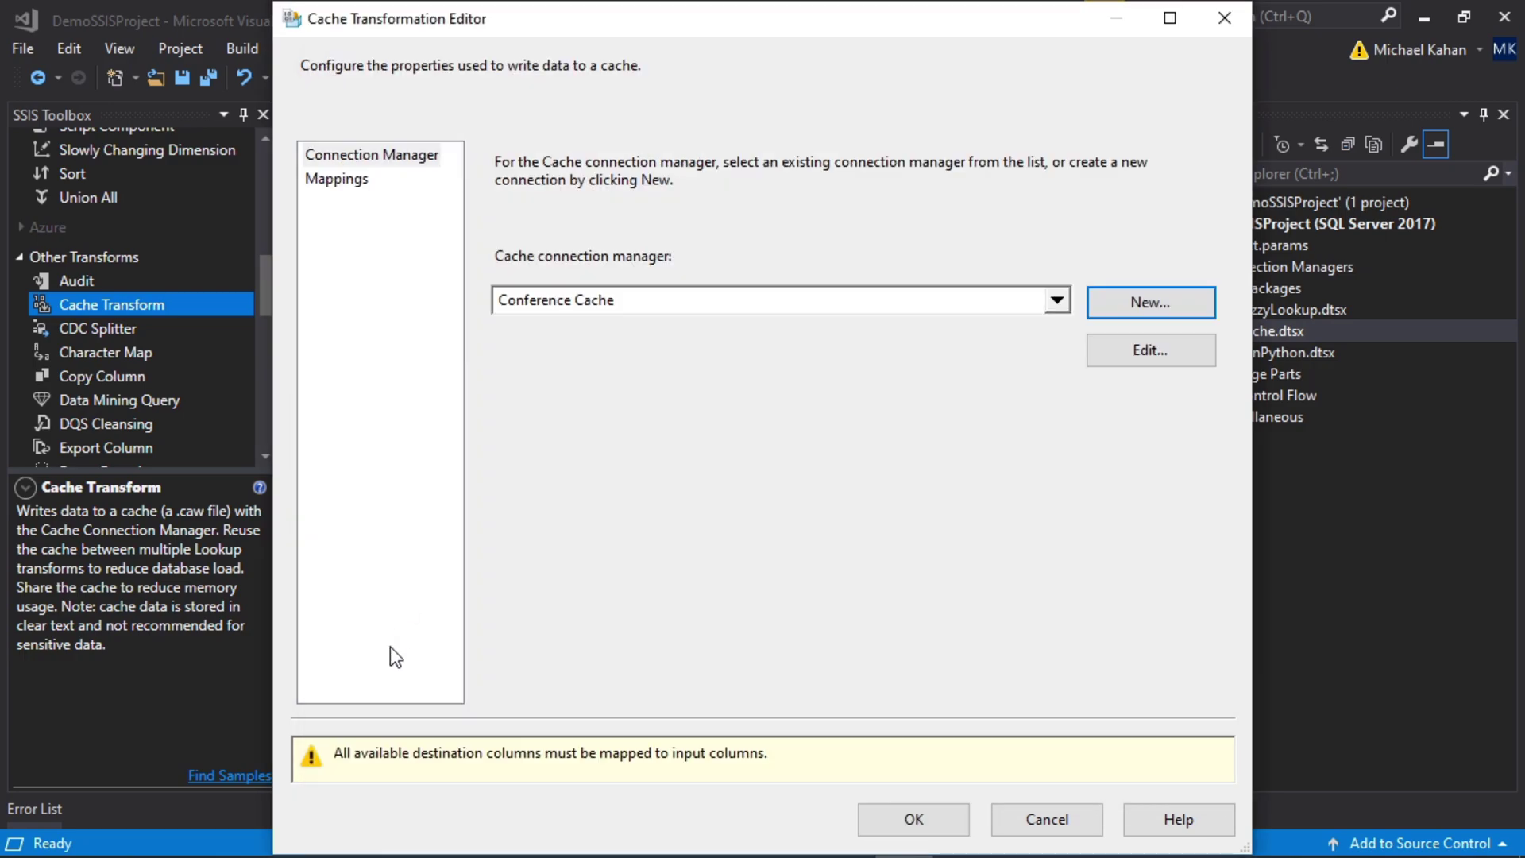
click(336, 185)
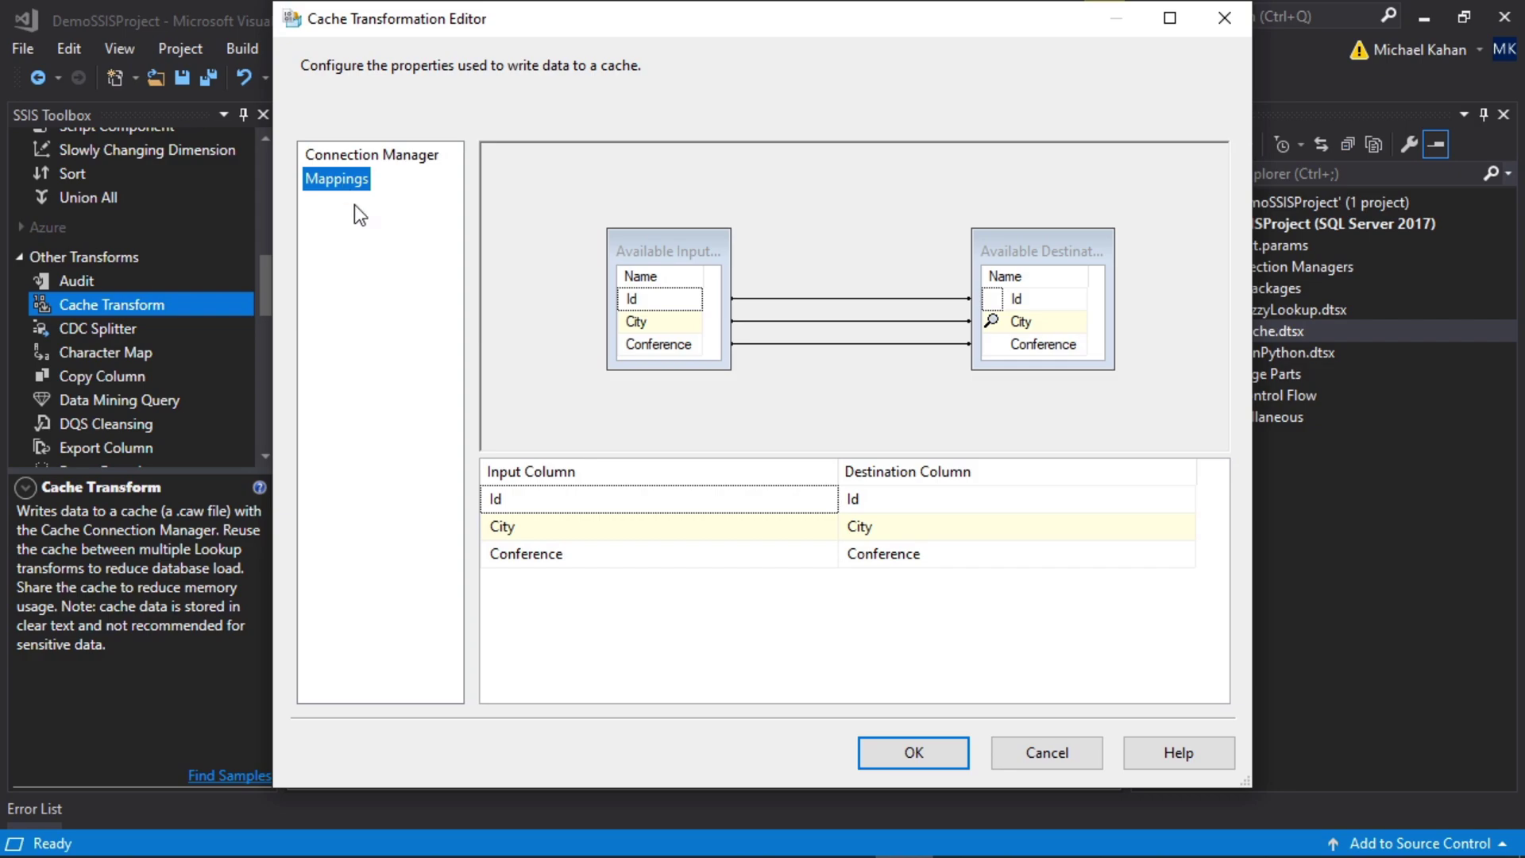
click(344, 155)
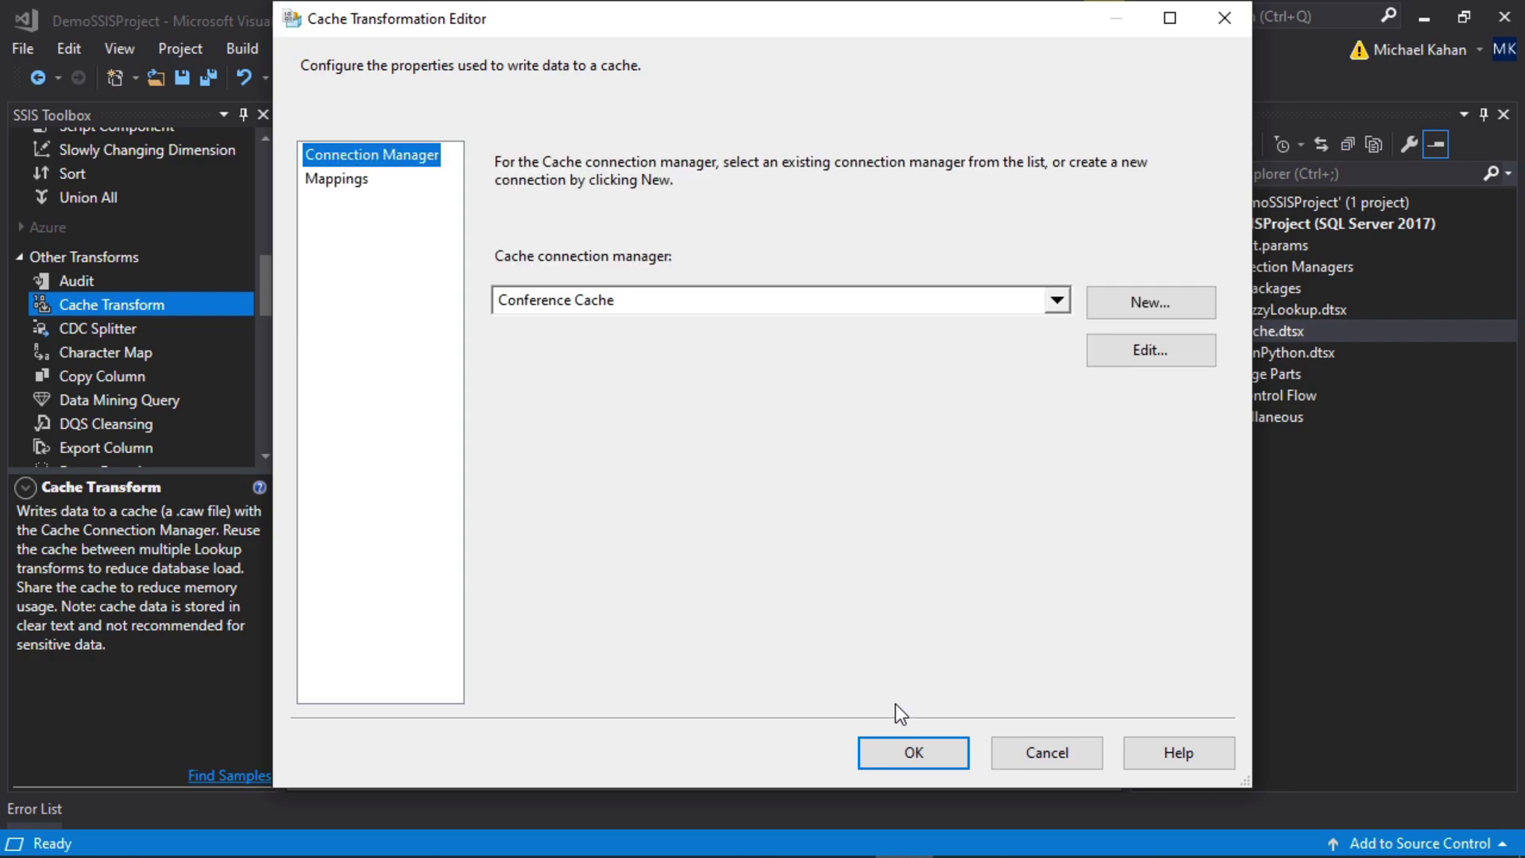
click(914, 756)
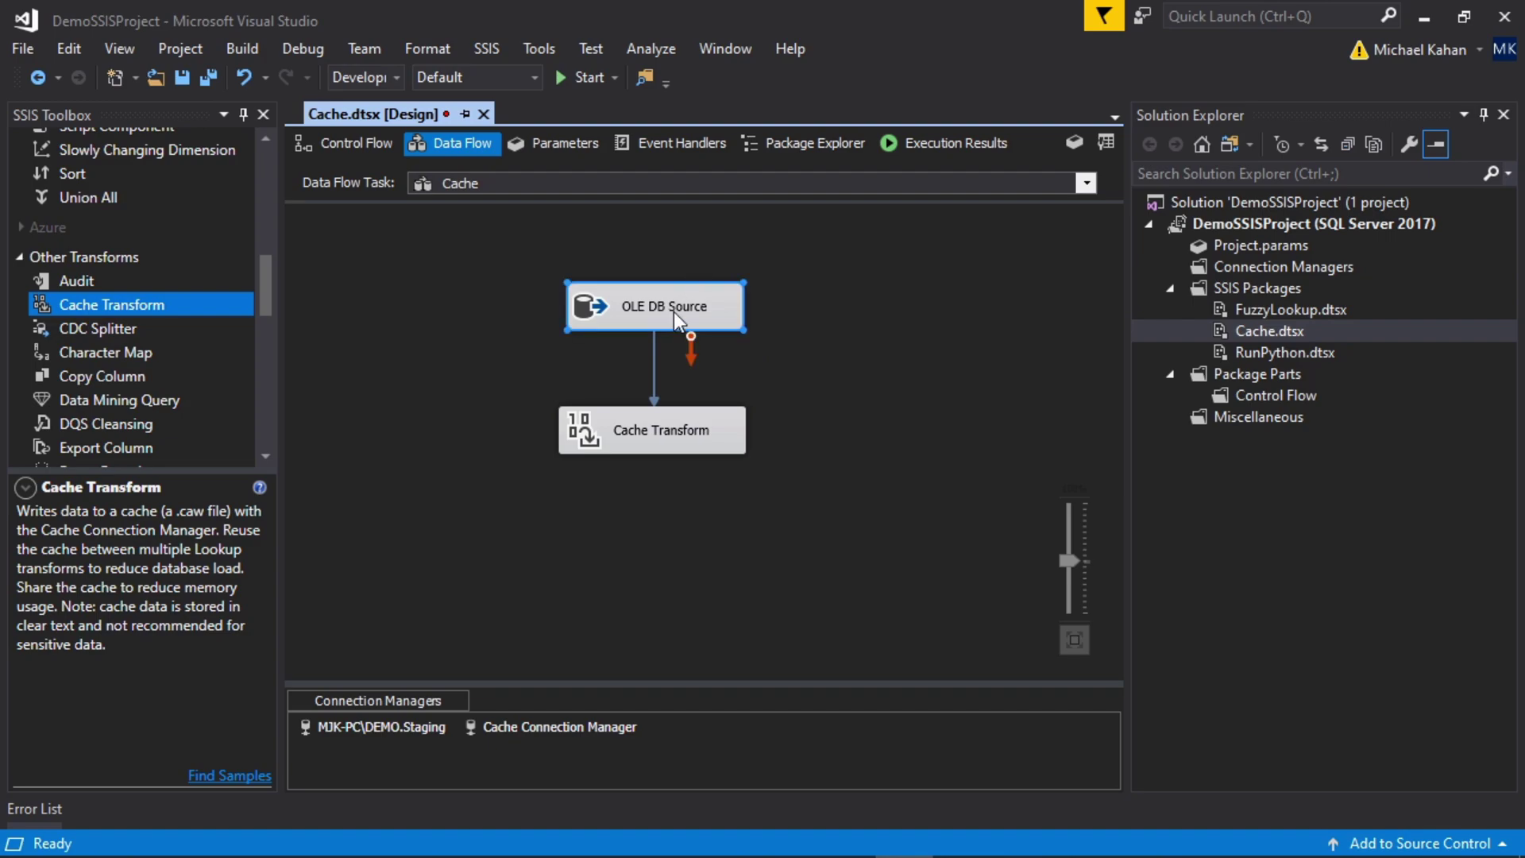
- Add a second Data Flow Task below Cache in the control flow and start renaming it
click(663, 436)
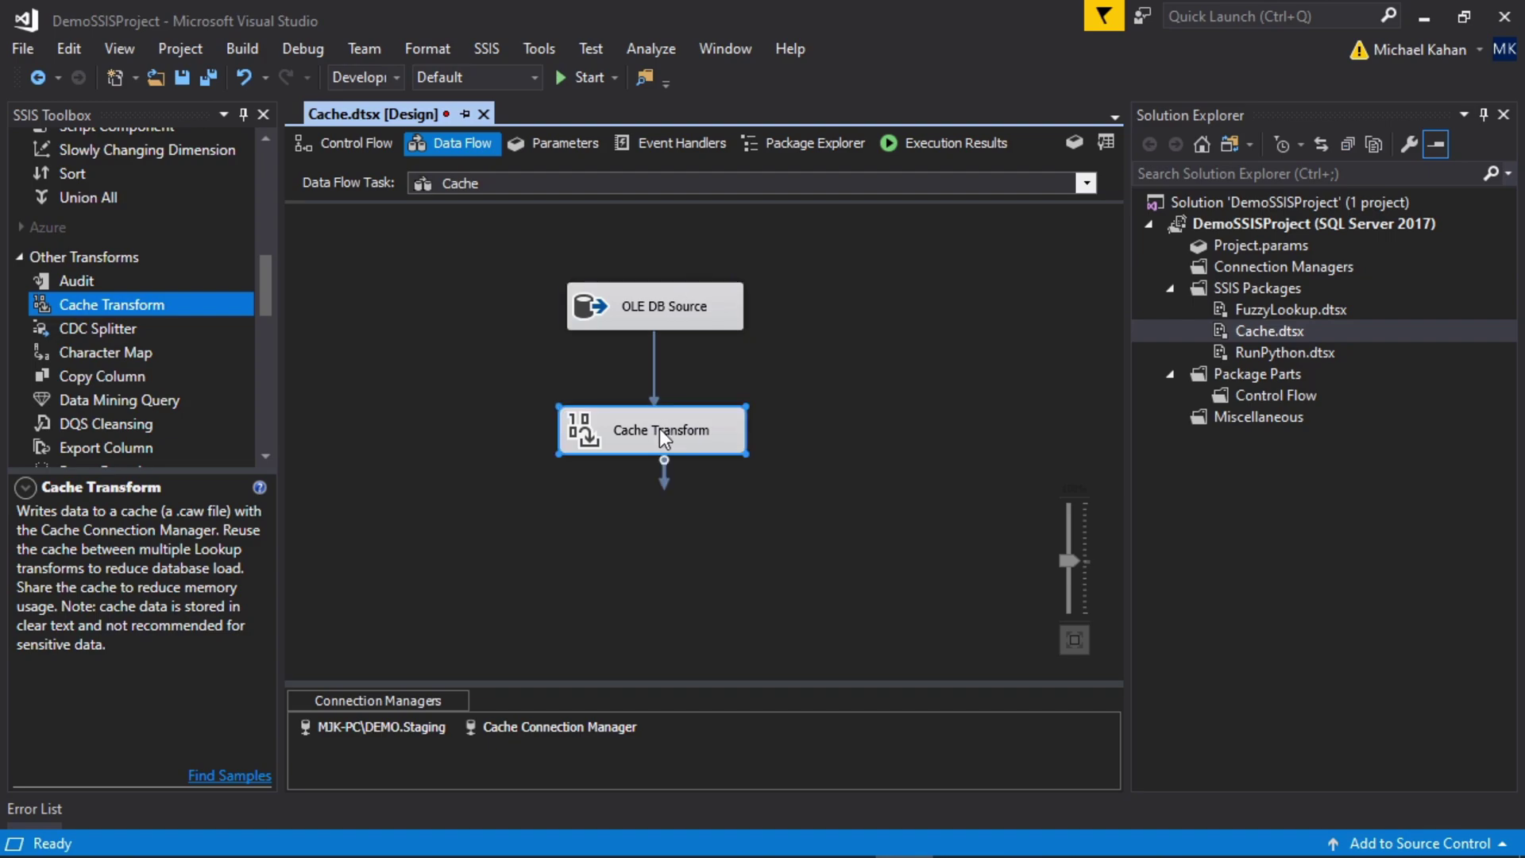
click(352, 142)
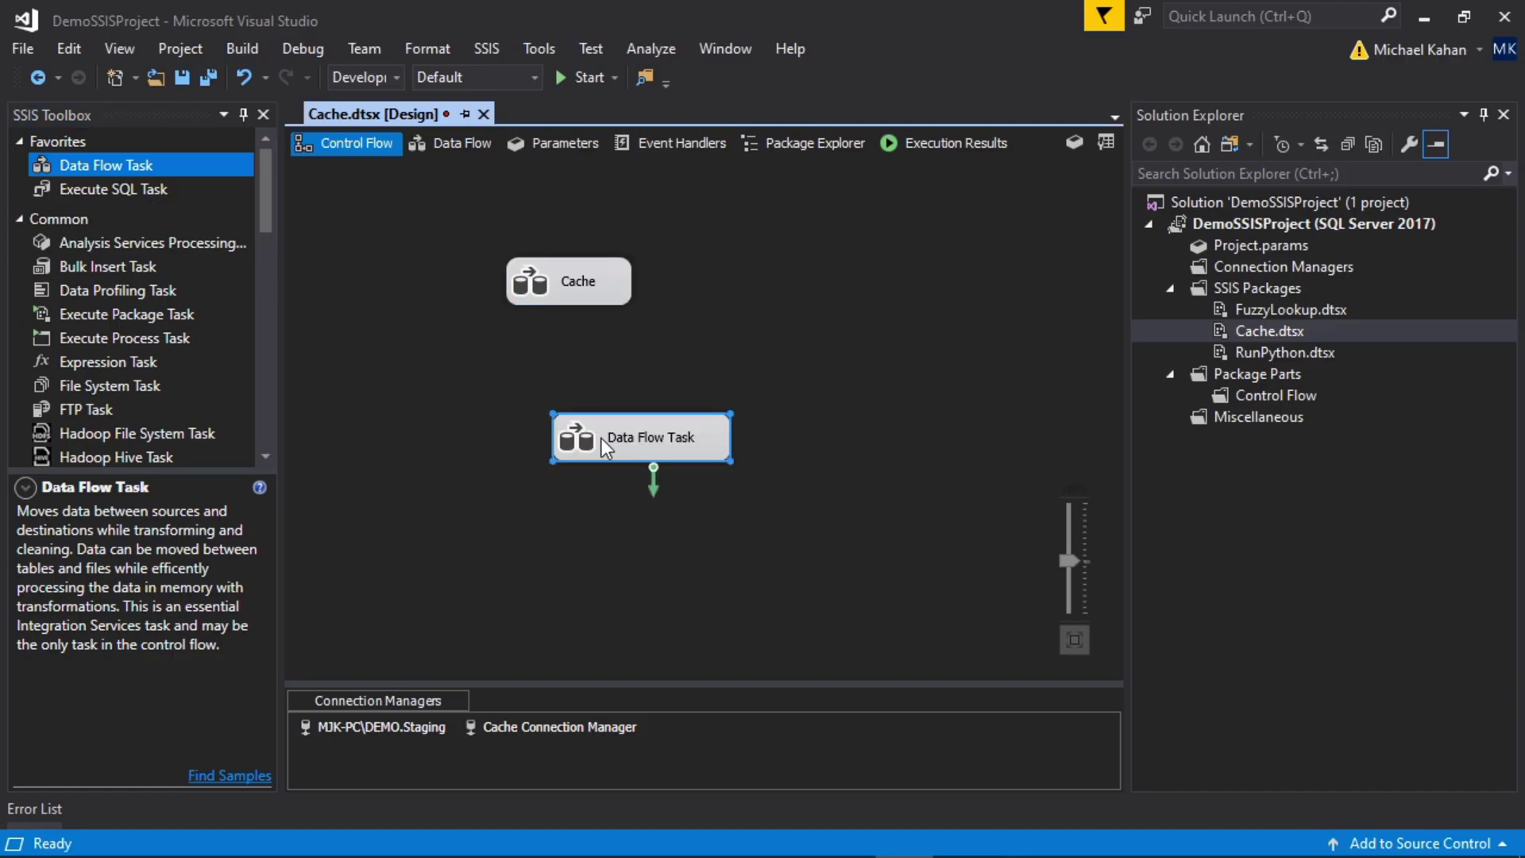
drag(559, 416, 547, 429)
right_click(559, 418)
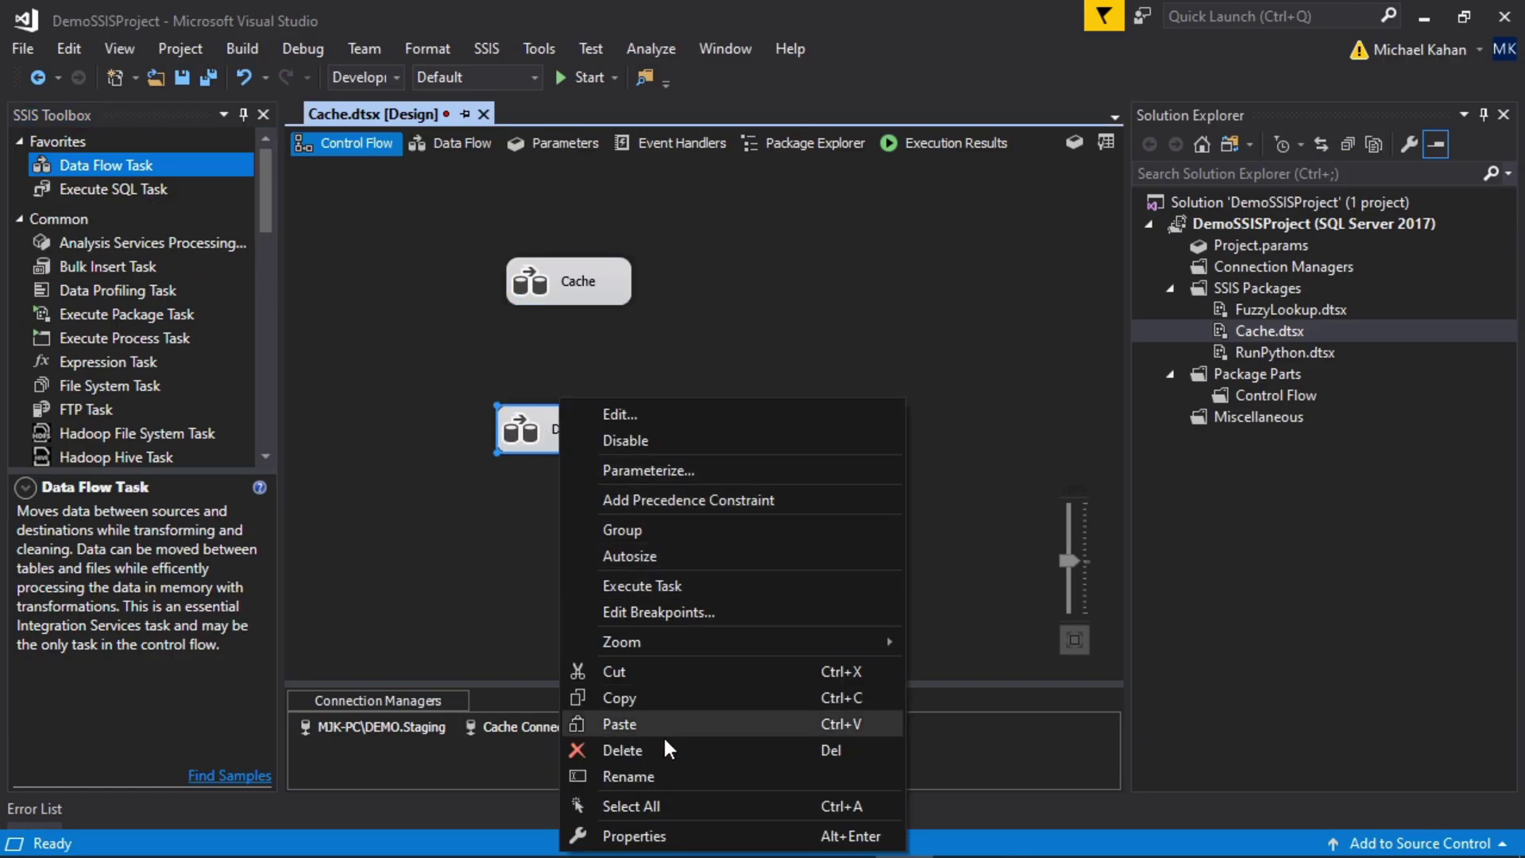
click(657, 787)
text(Lookup)
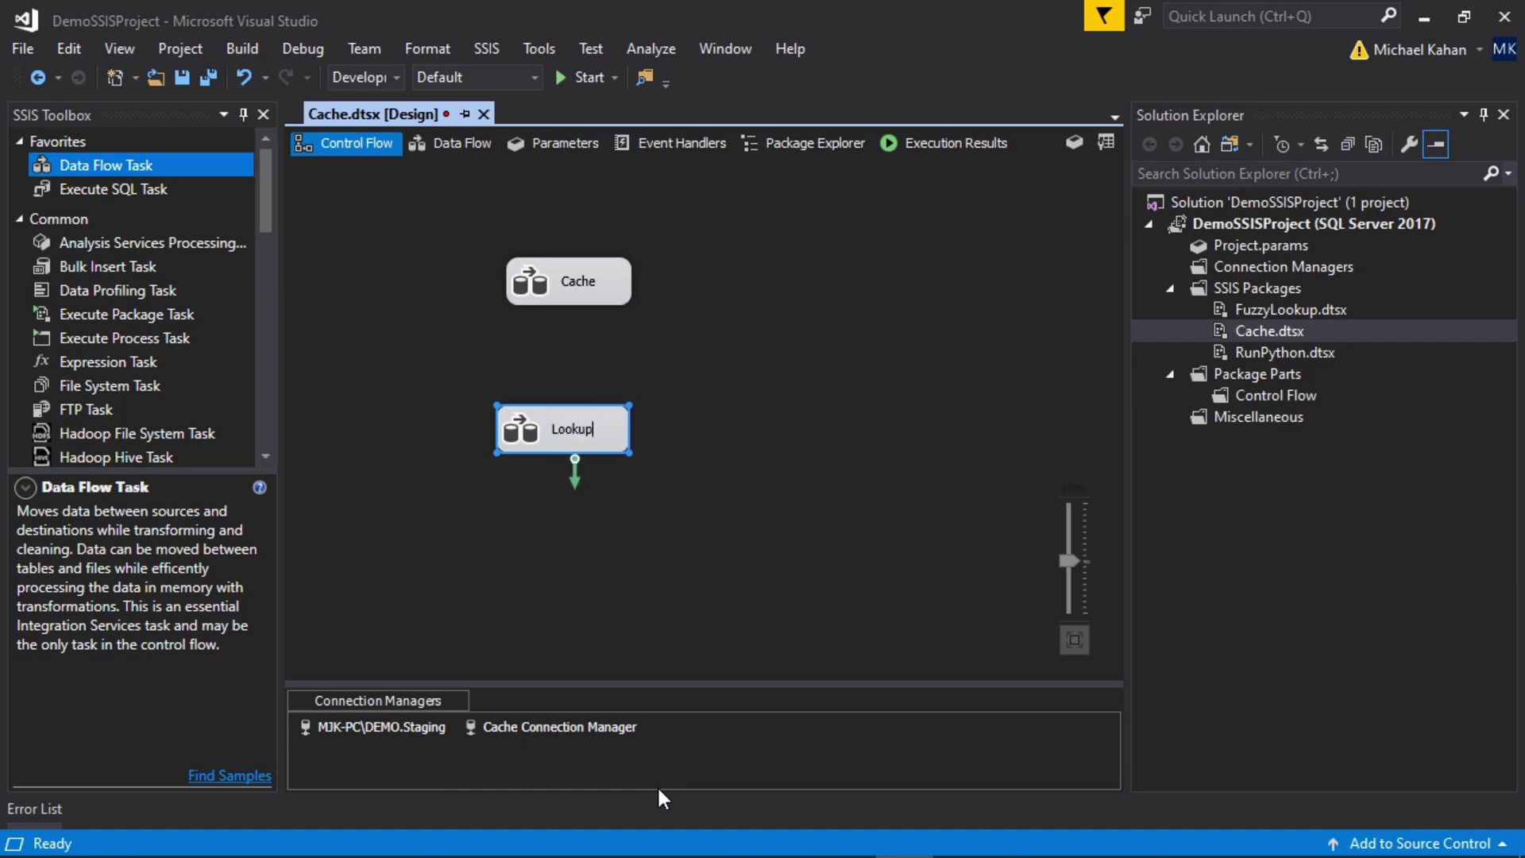
text( Values)
- Name the task Lookup Values, run it after Cache, and open its data flow
key(Return)
drag(569, 312, 590, 415)
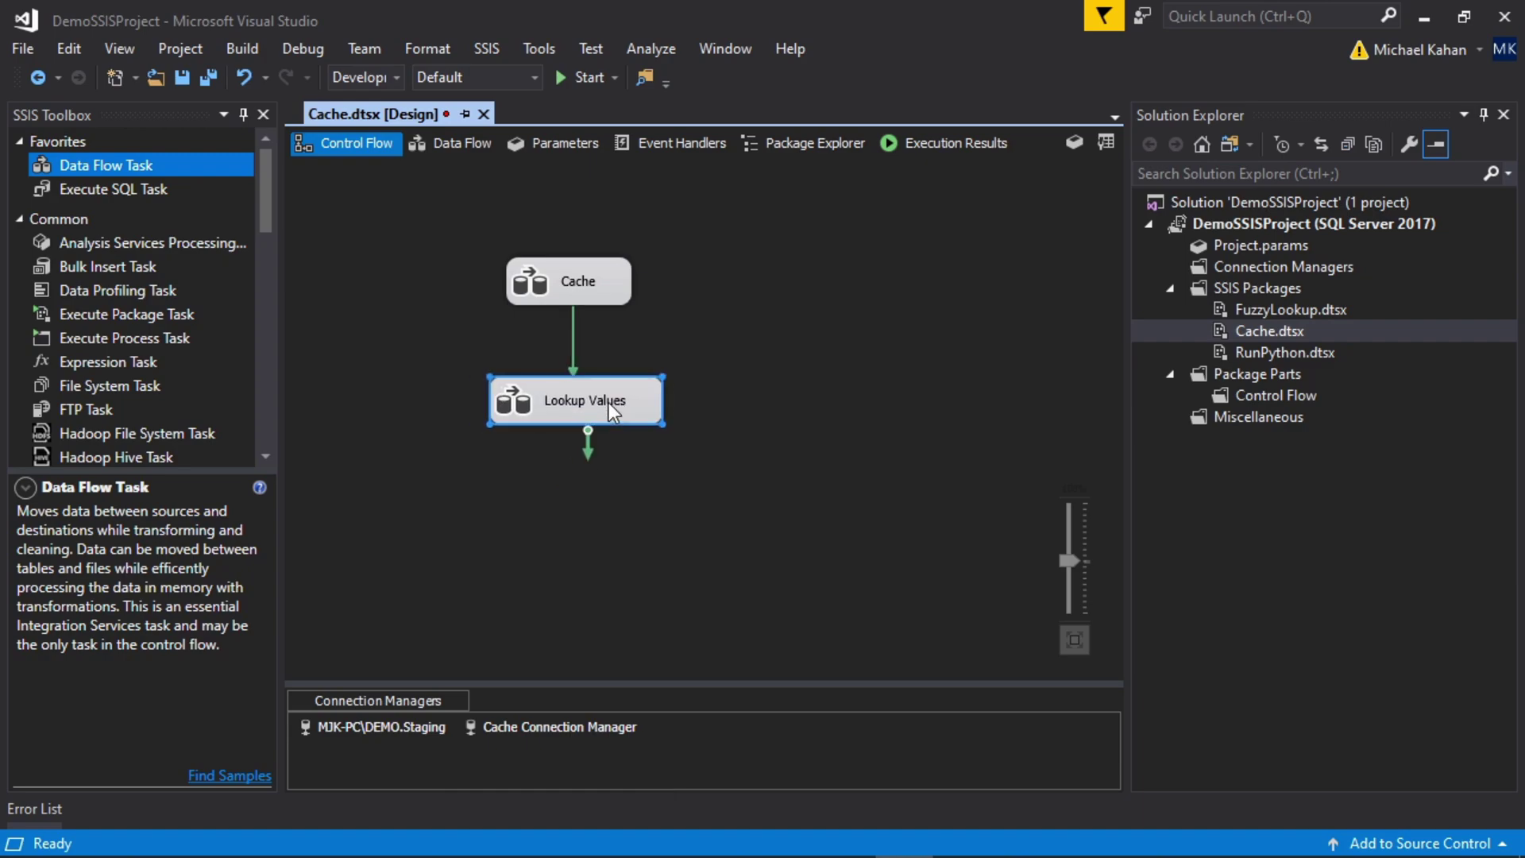
double_click(609, 402)
scroll(140, 380, down, 10)
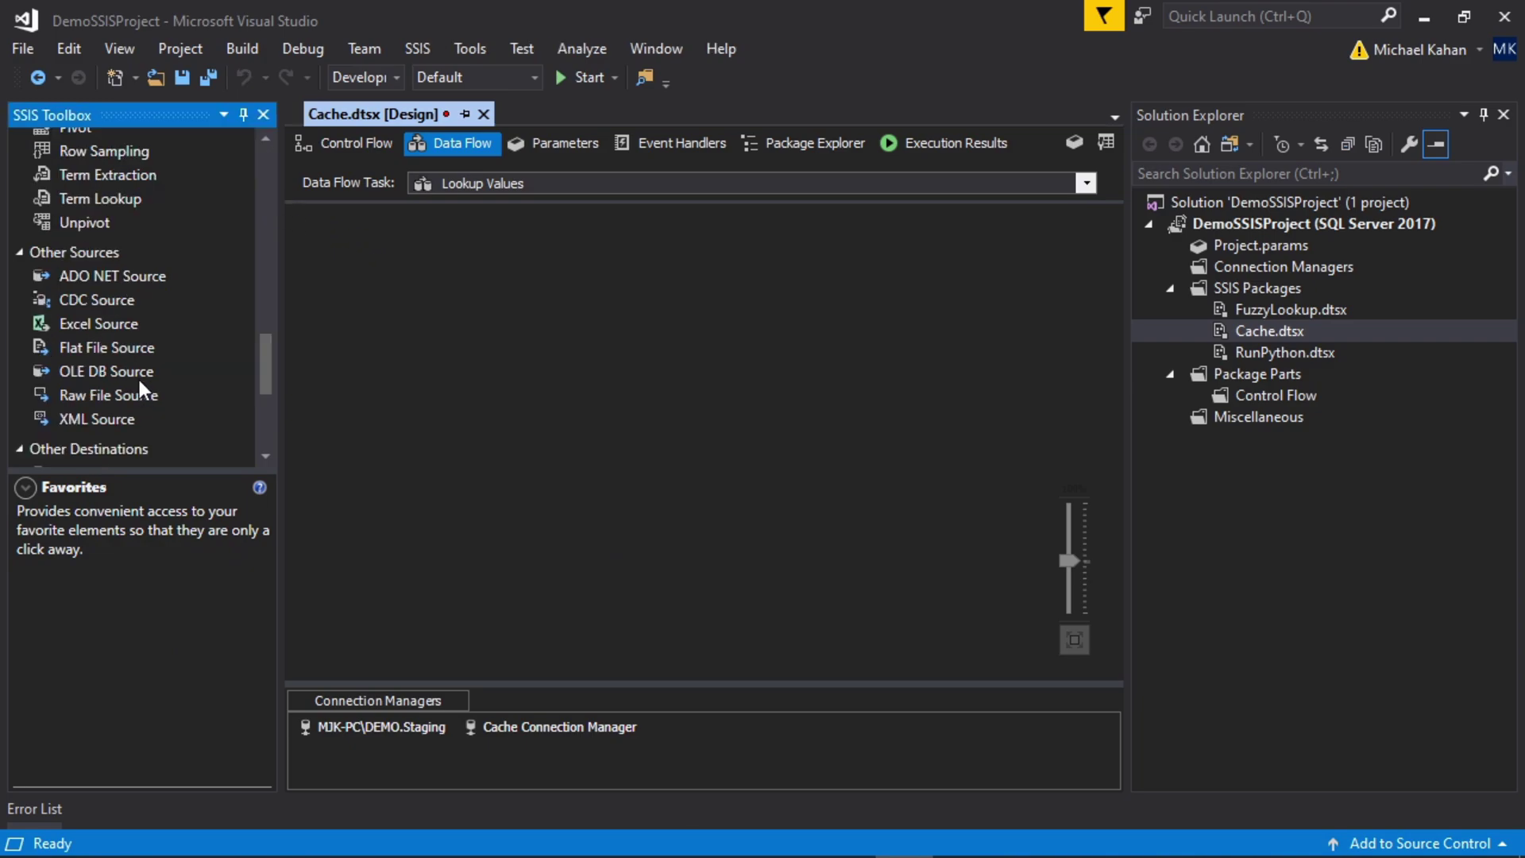
- Add an OLE DB Source reading [dbo].[NBATeams], preview its city-team rows, and drop a Lookup below it
drag(106, 370, 628, 323)
double_click(653, 320)
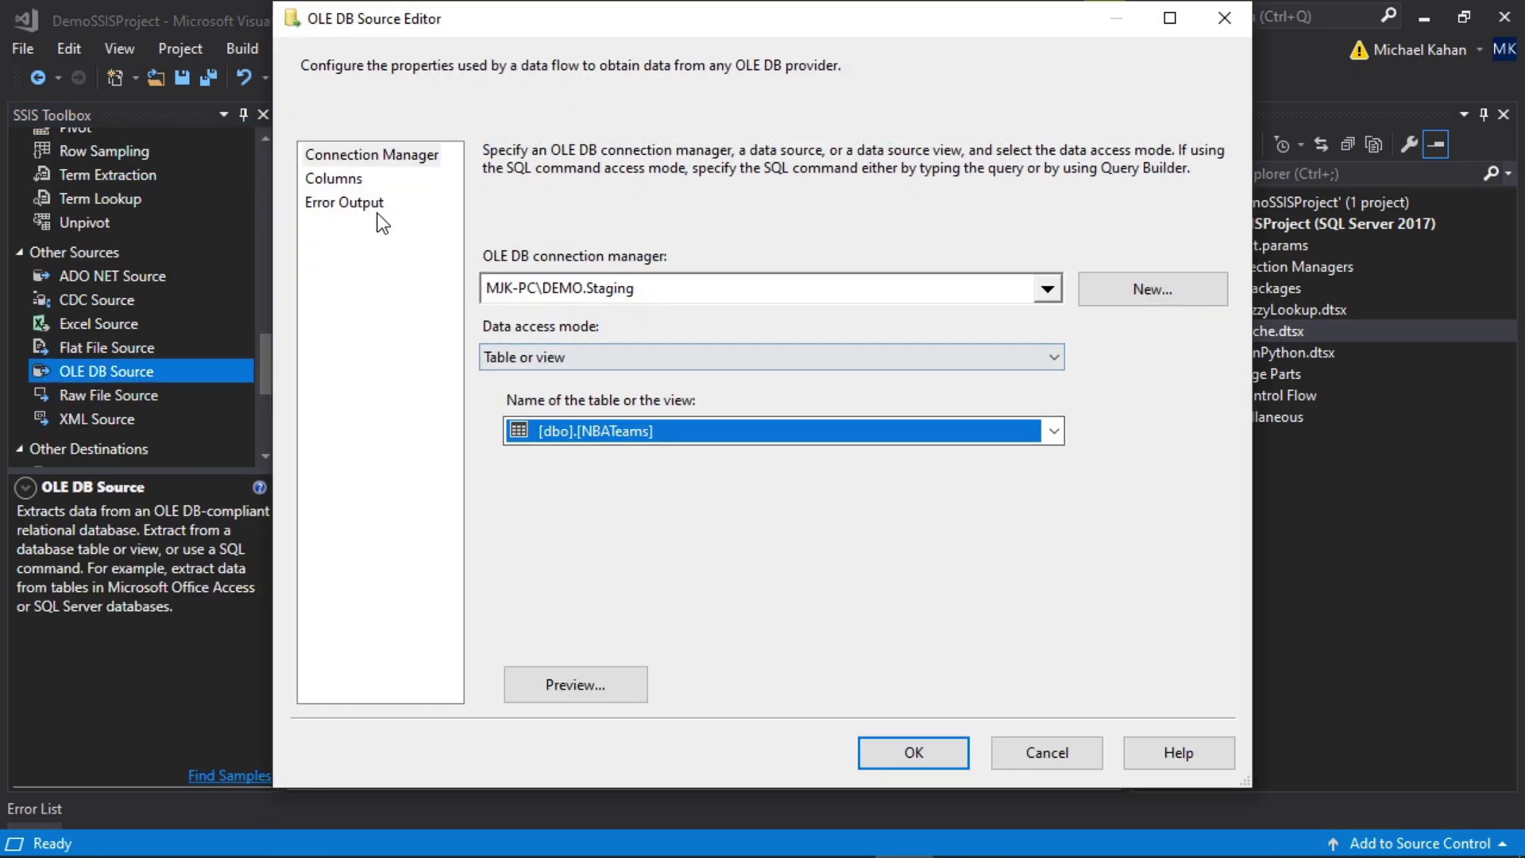
click(584, 684)
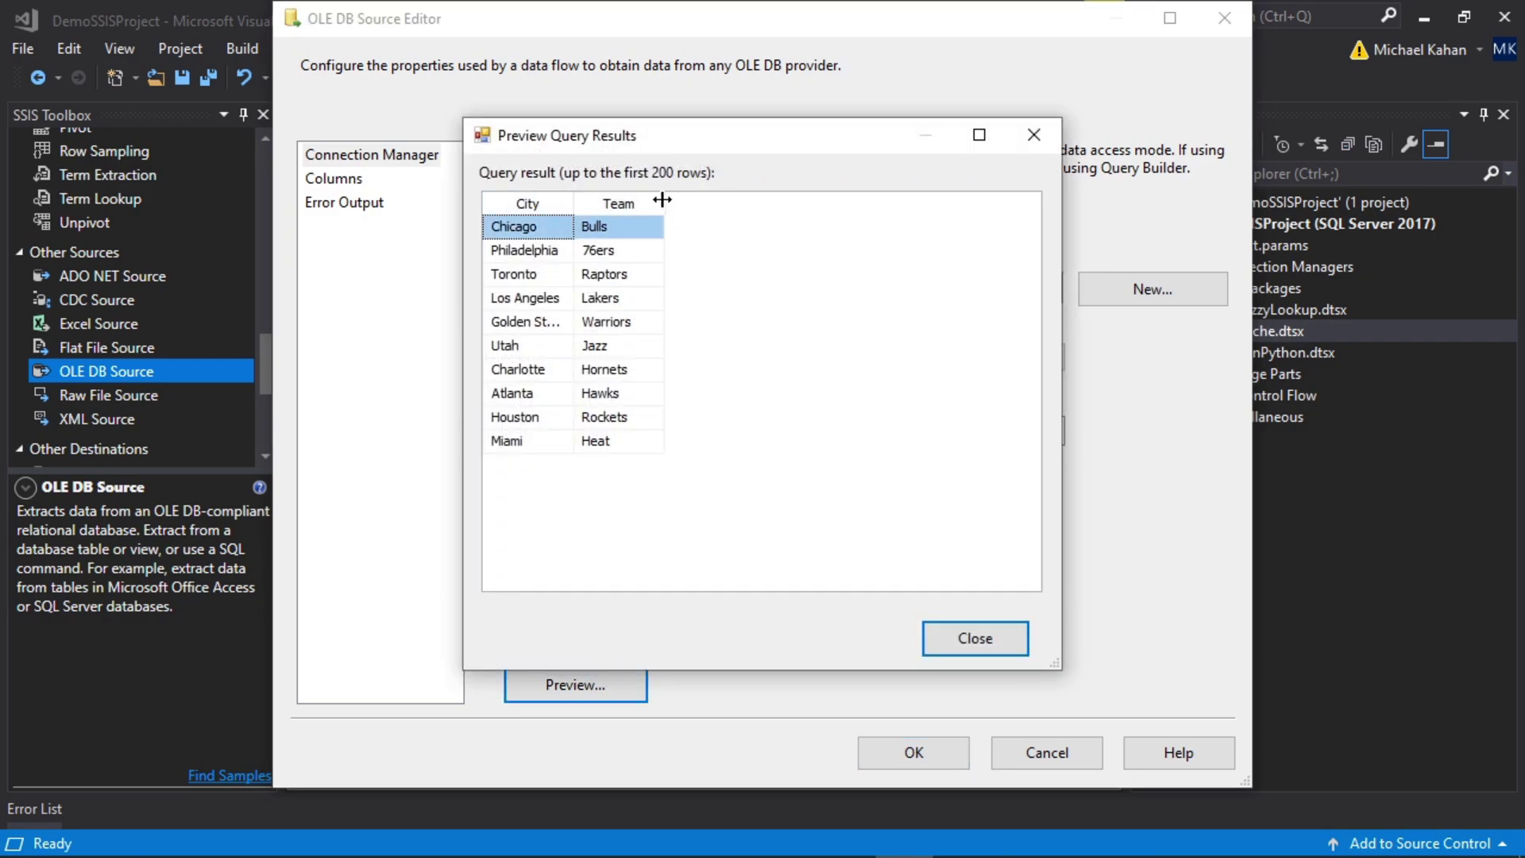
drag(664, 204, 745, 202)
drag(573, 203, 619, 202)
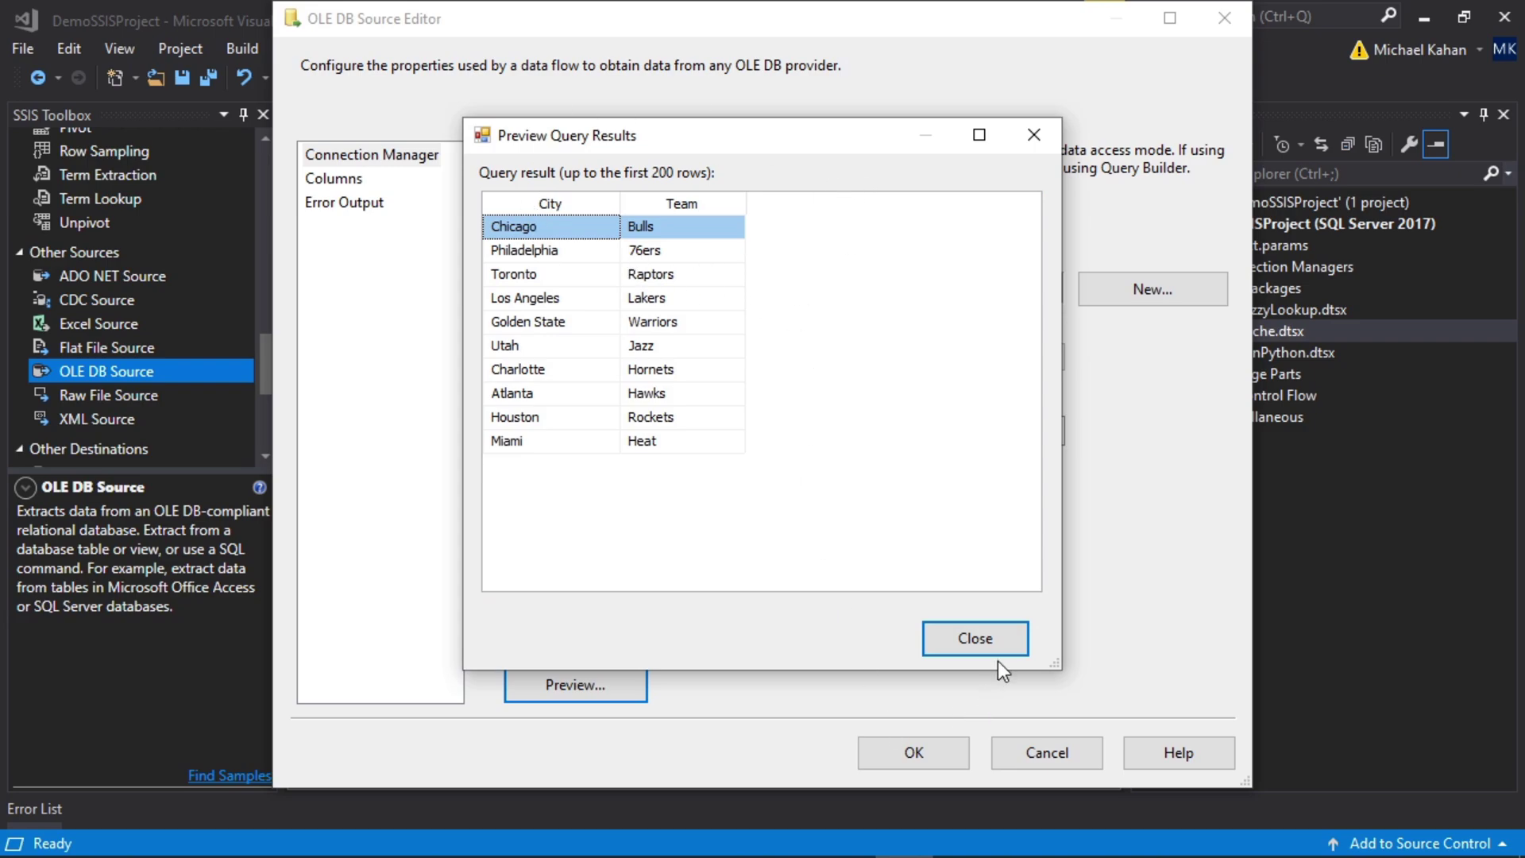
click(983, 640)
key(Return)
drag(271, 338, 275, 227)
mouse_move(121, 278)
mouse_down()
mouse_move(665, 385)
mouse_move(685, 464)
mouse_up()
- Feed the OLE DB Source into the Lookup and try its cache mode and connection type options
click(697, 316)
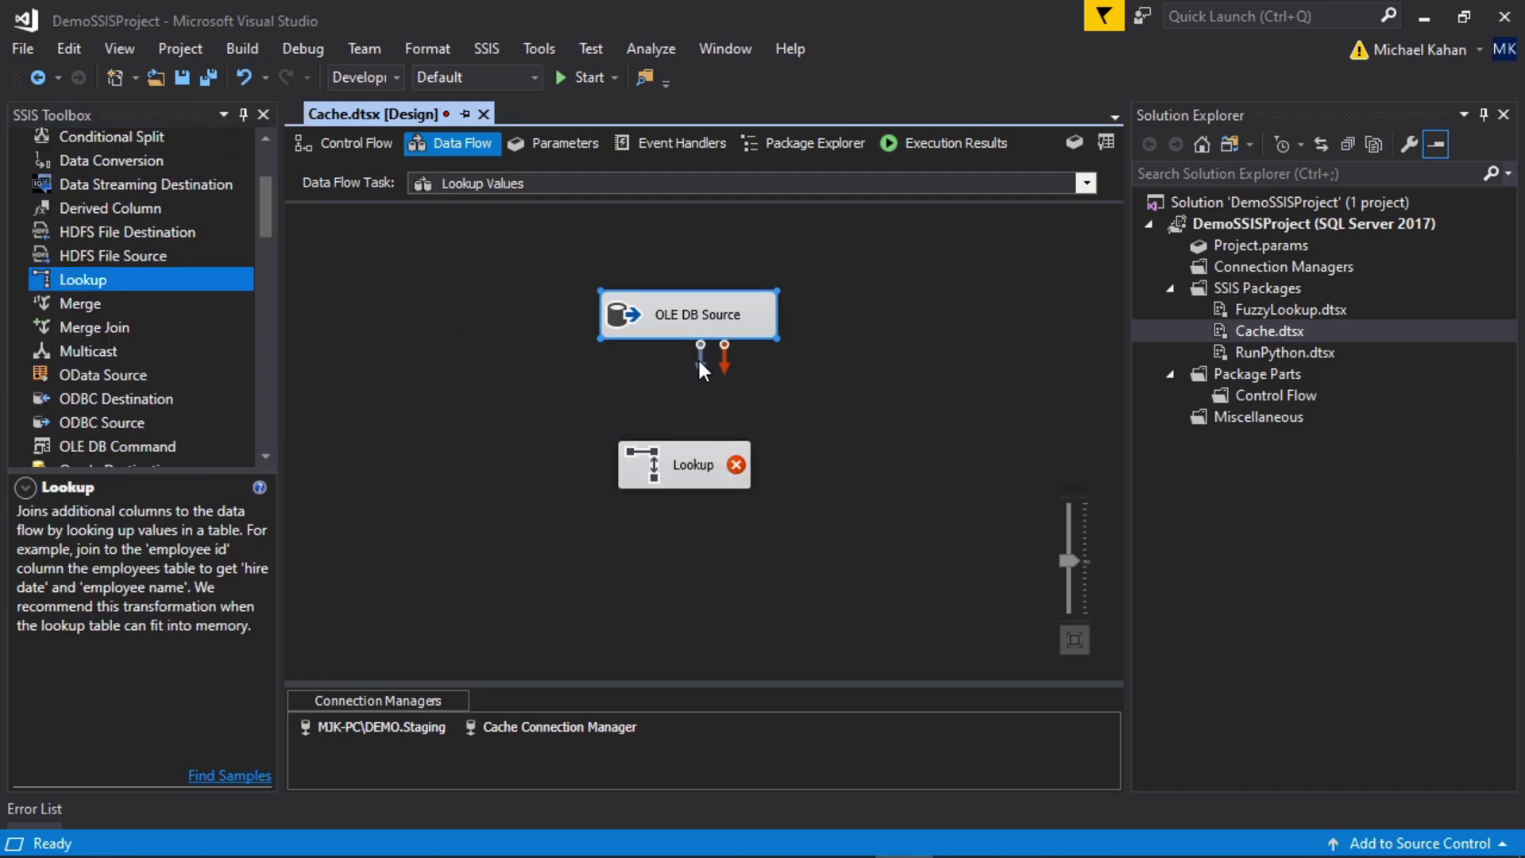
drag(702, 358, 697, 459)
double_click(695, 476)
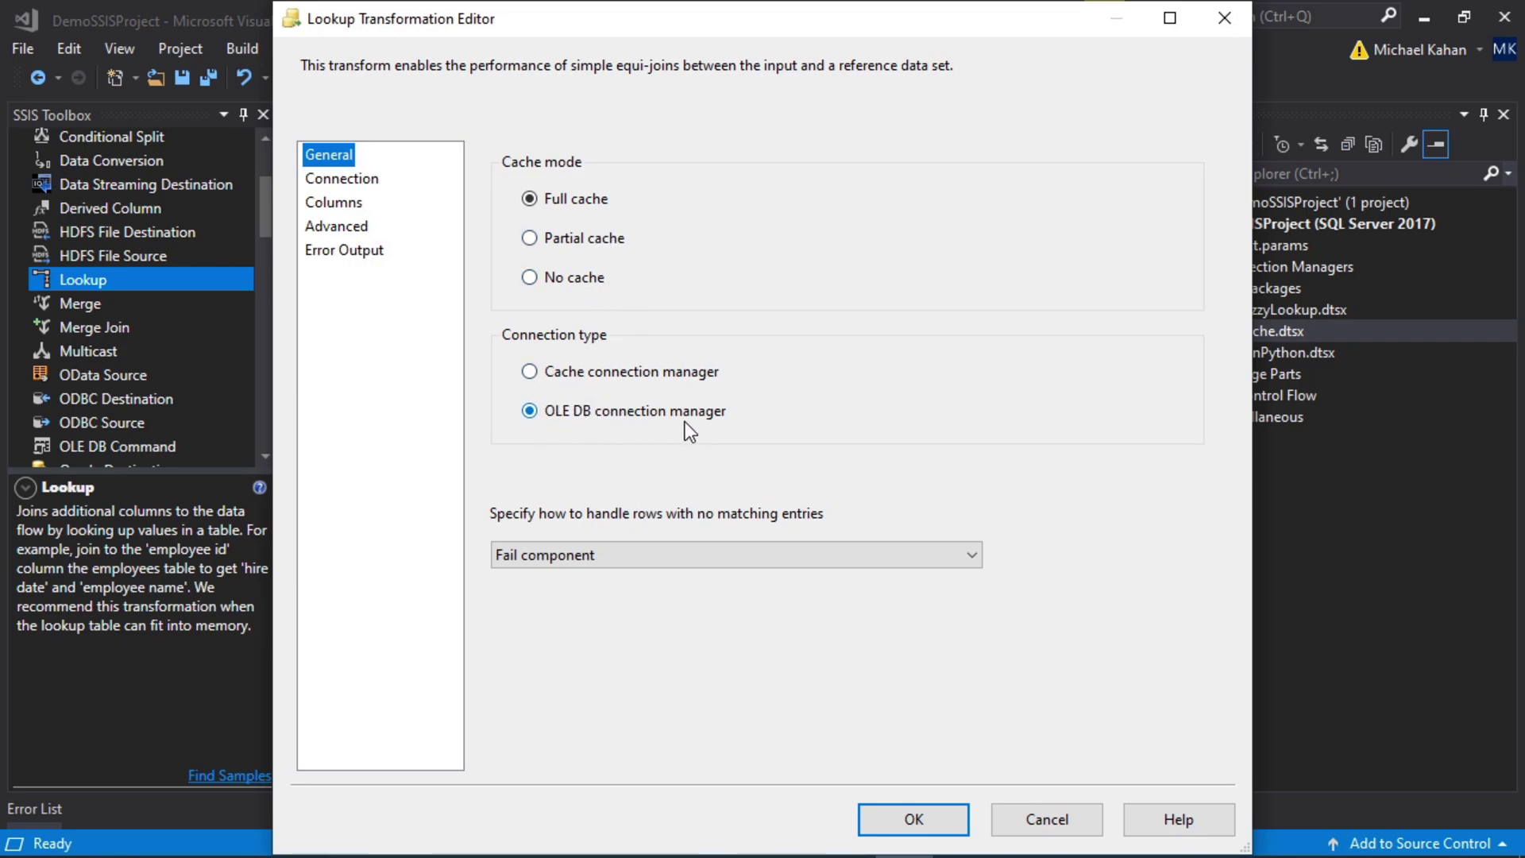
click(373, 184)
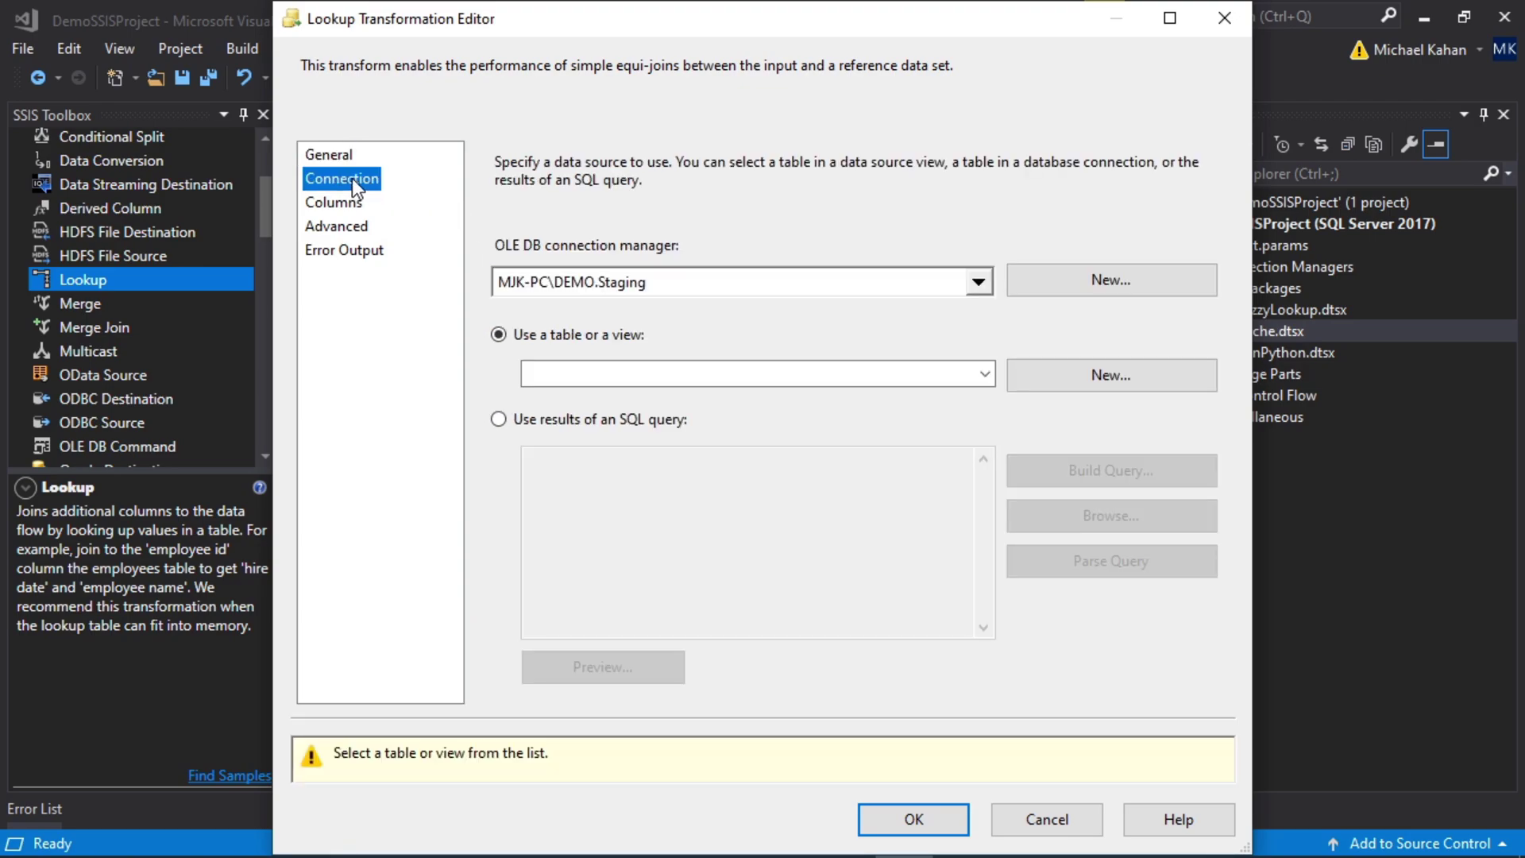
click(349, 162)
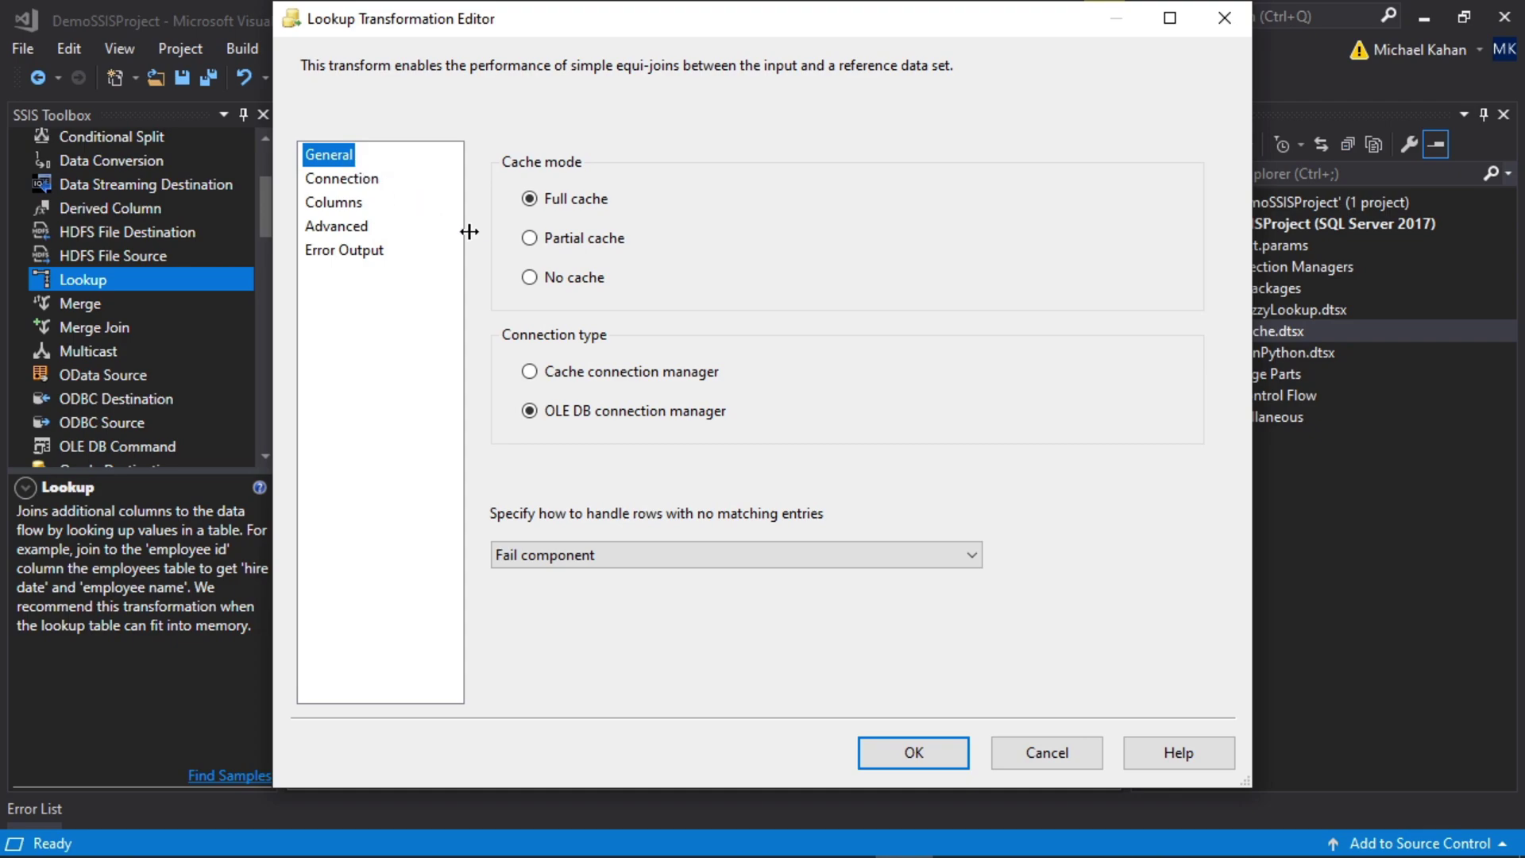
click(531, 373)
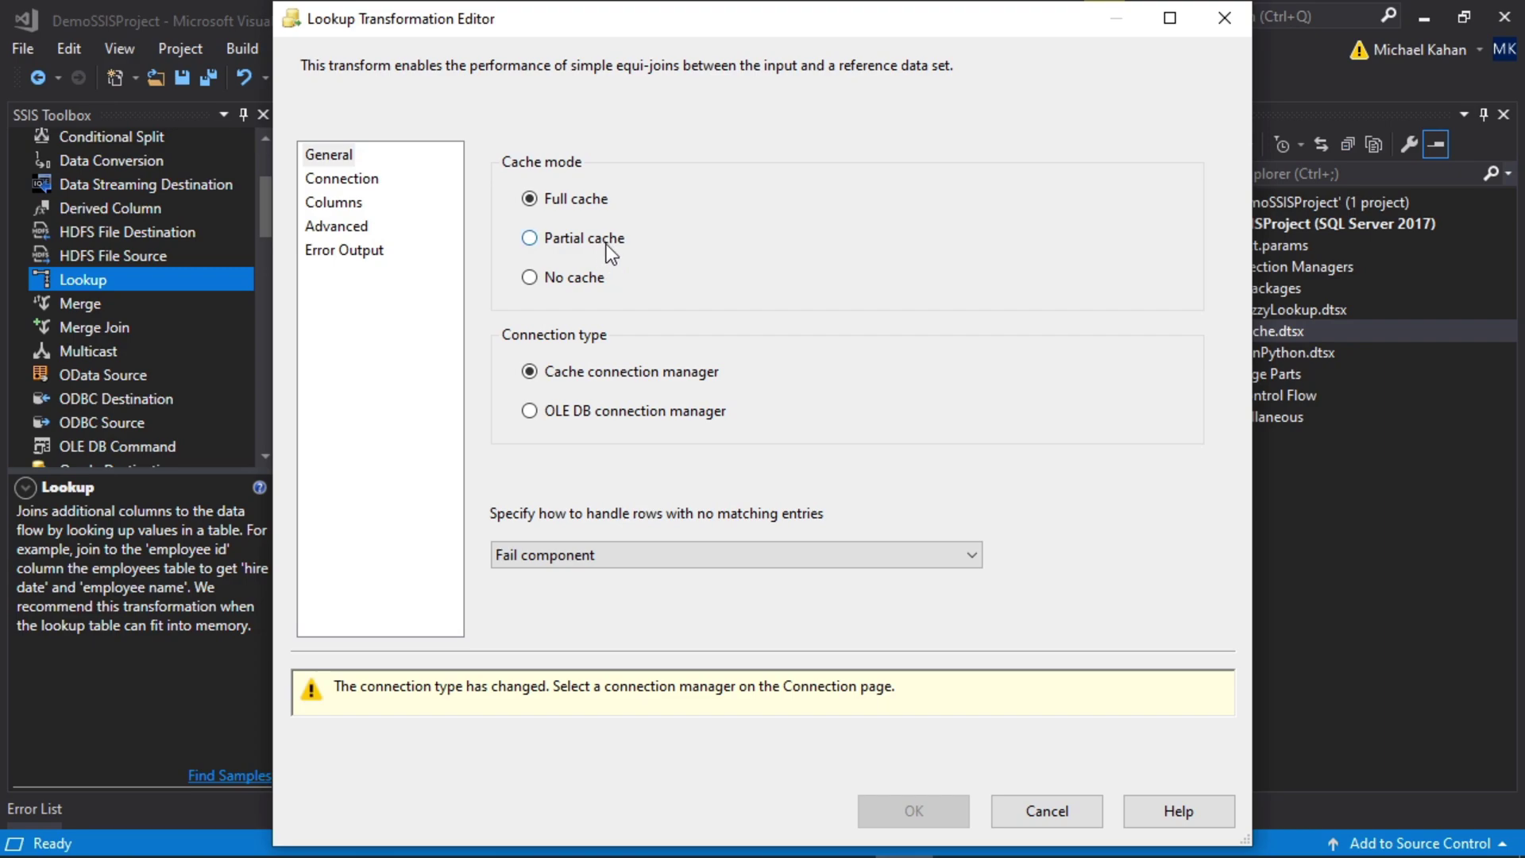
click(570, 242)
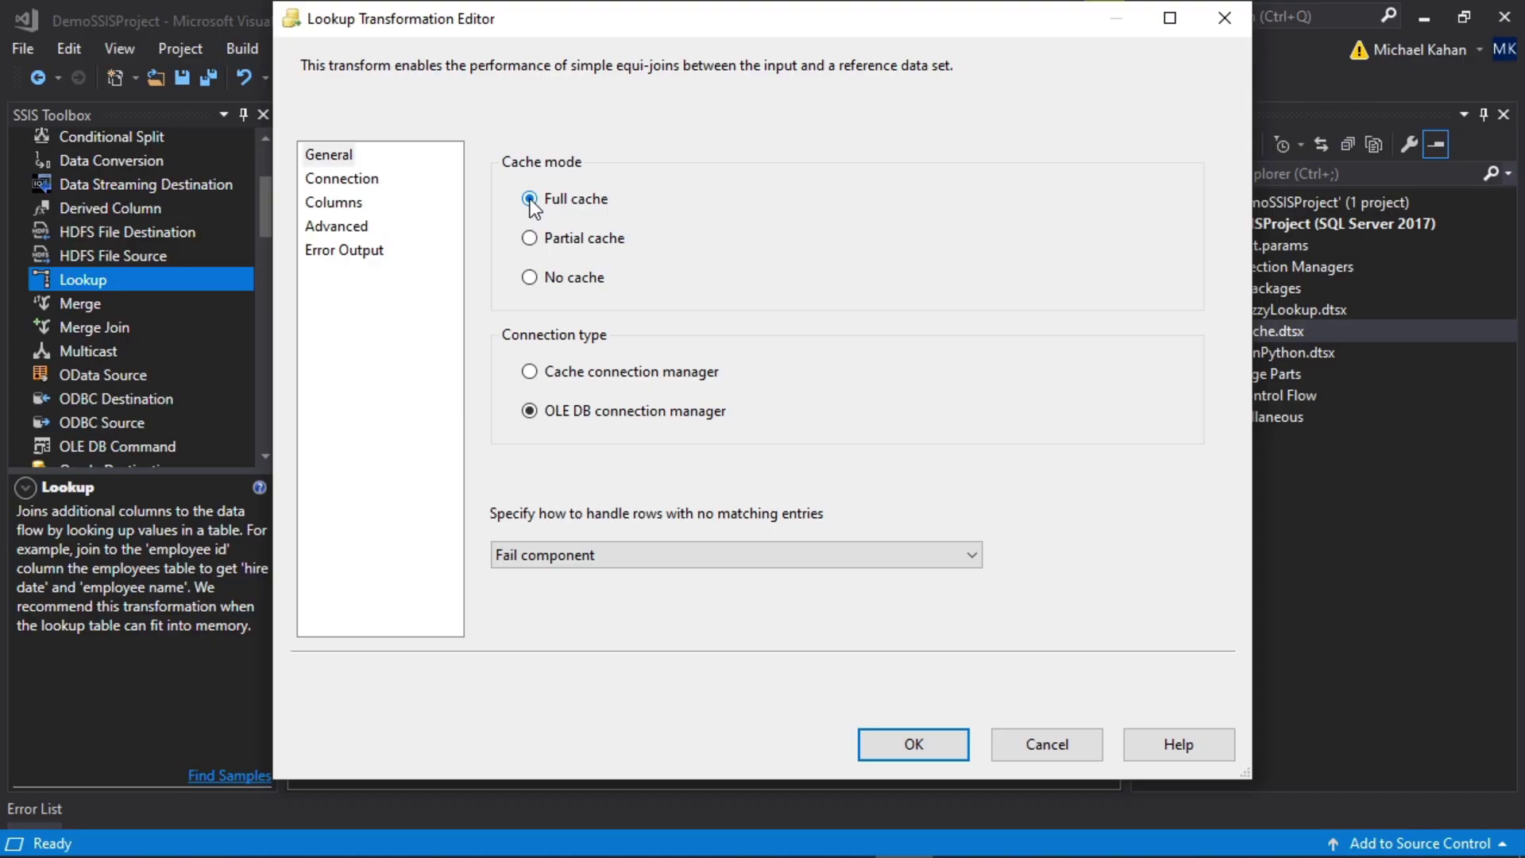
- Select Conference Cache as the Lookup's cache connection
click(612, 372)
click(359, 180)
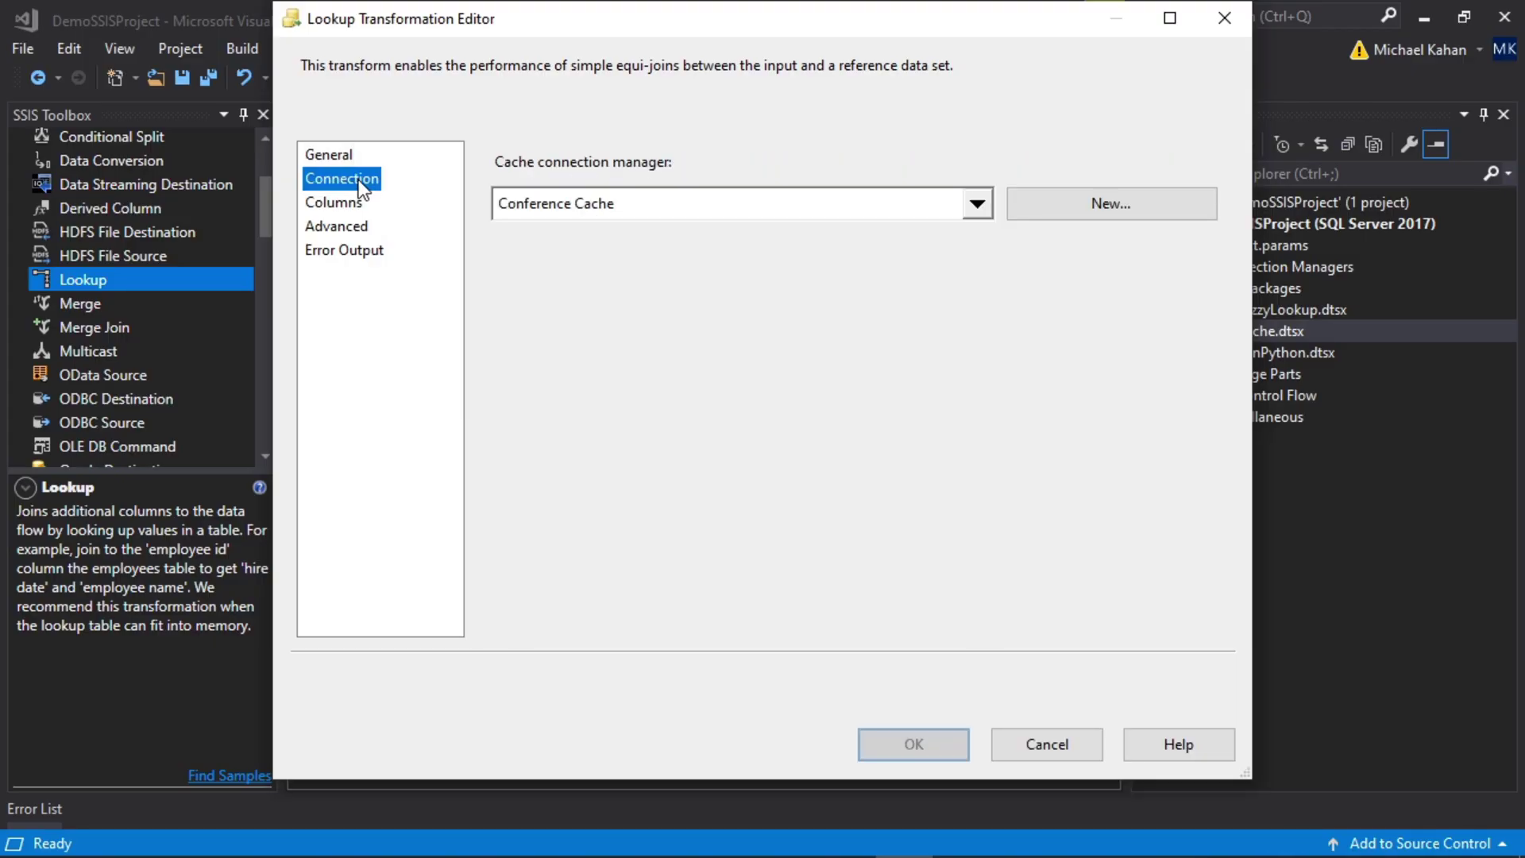
click(572, 203)
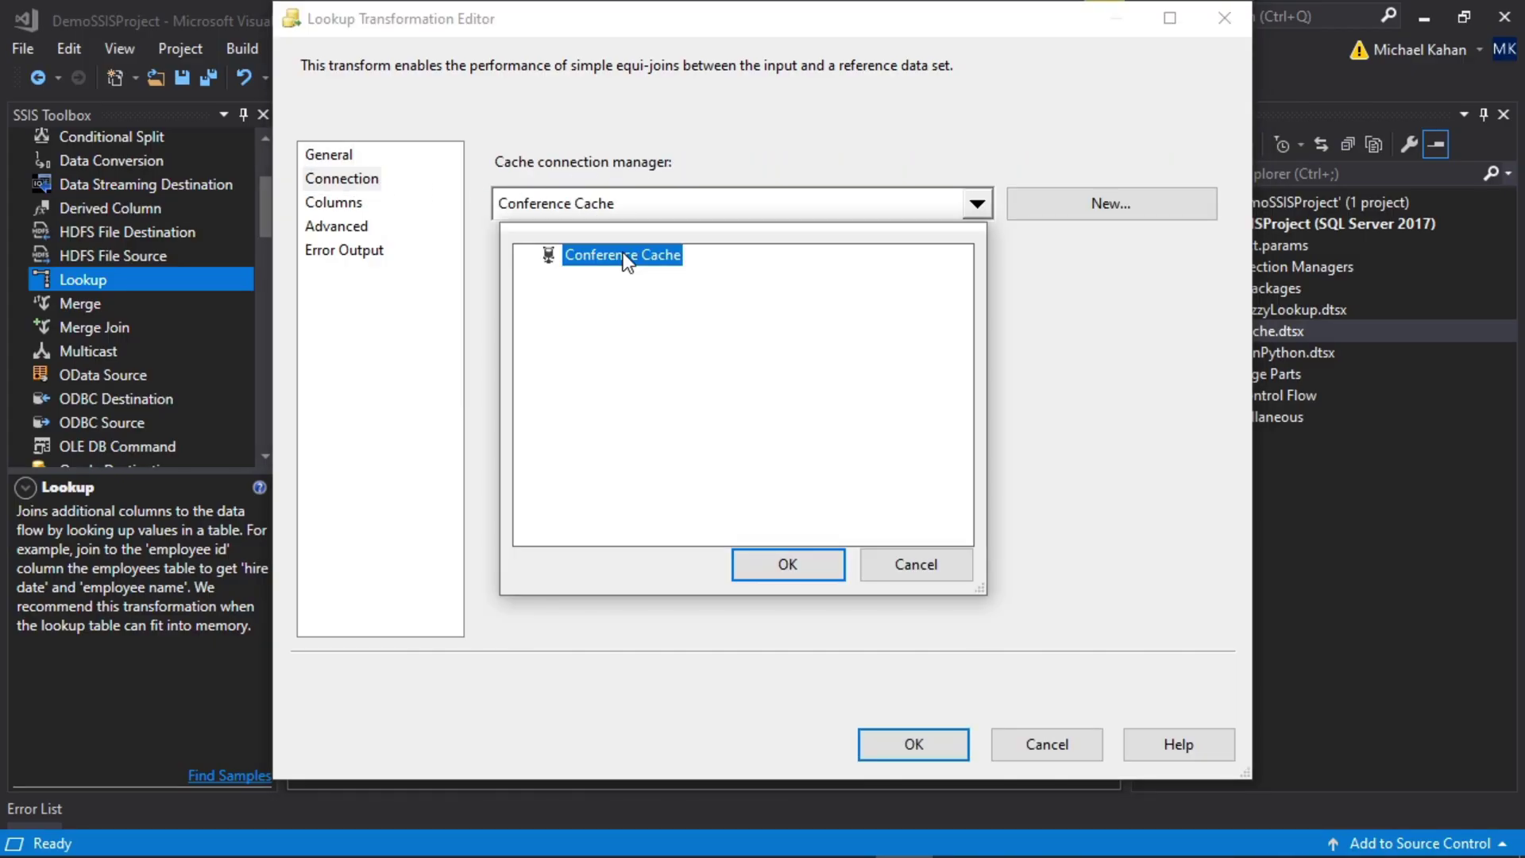
click(786, 568)
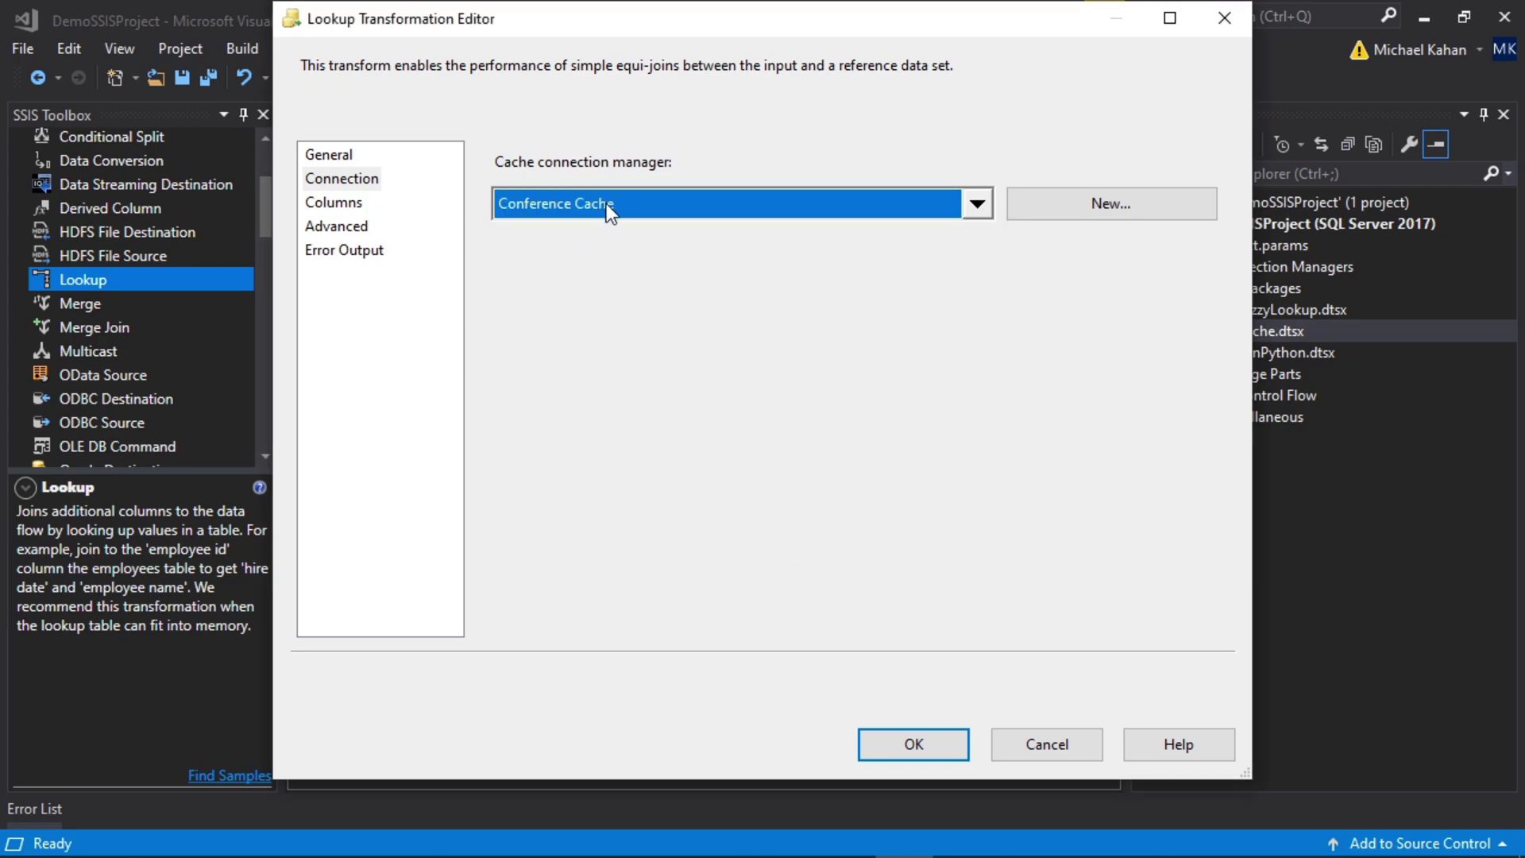
- Join input City to cached City and add Conference as a new output column
click(334, 203)
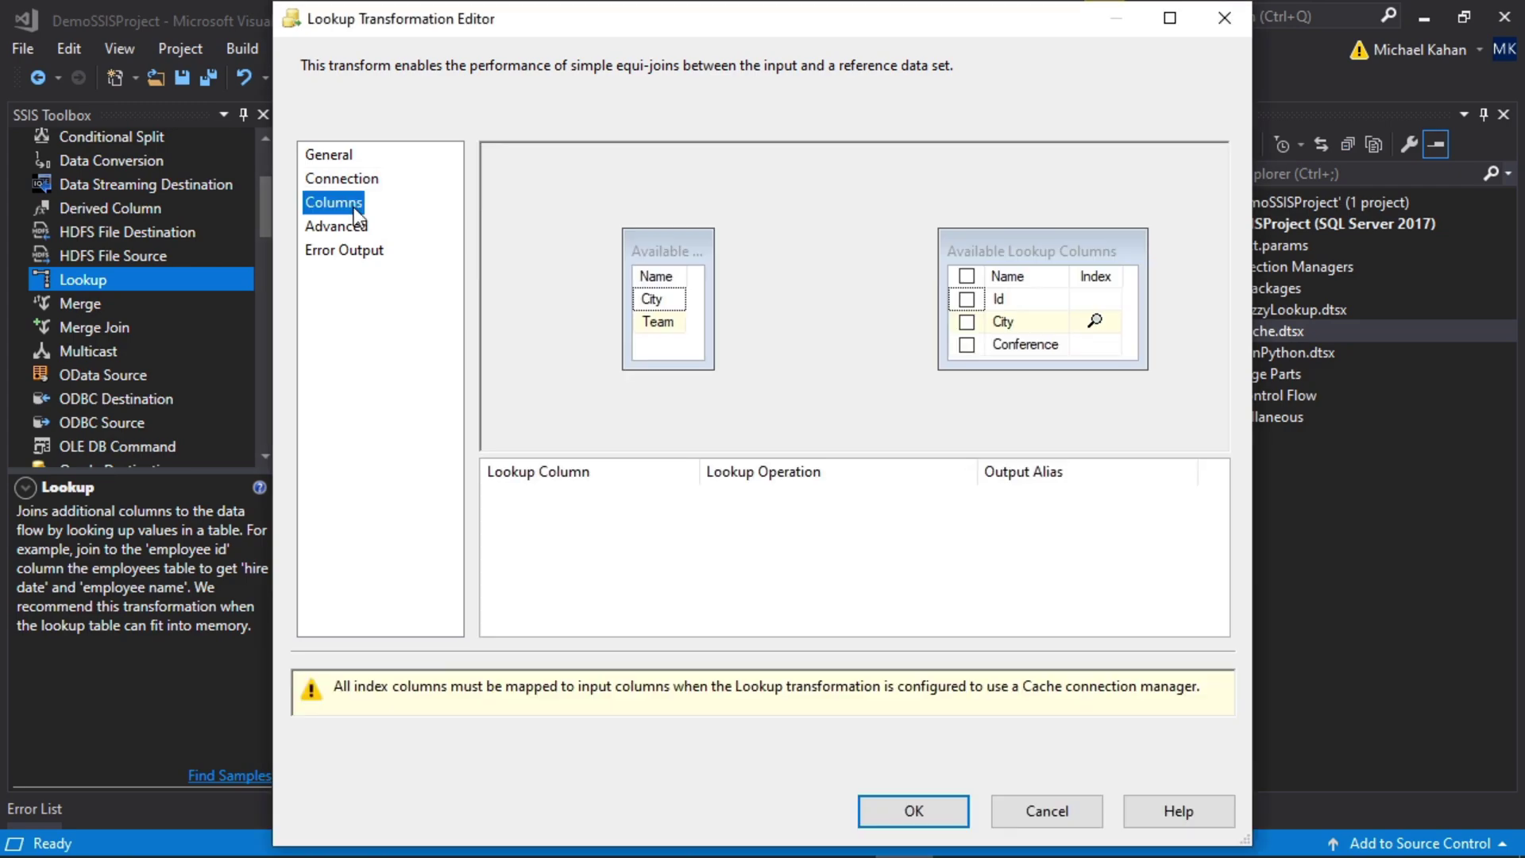
click(967, 347)
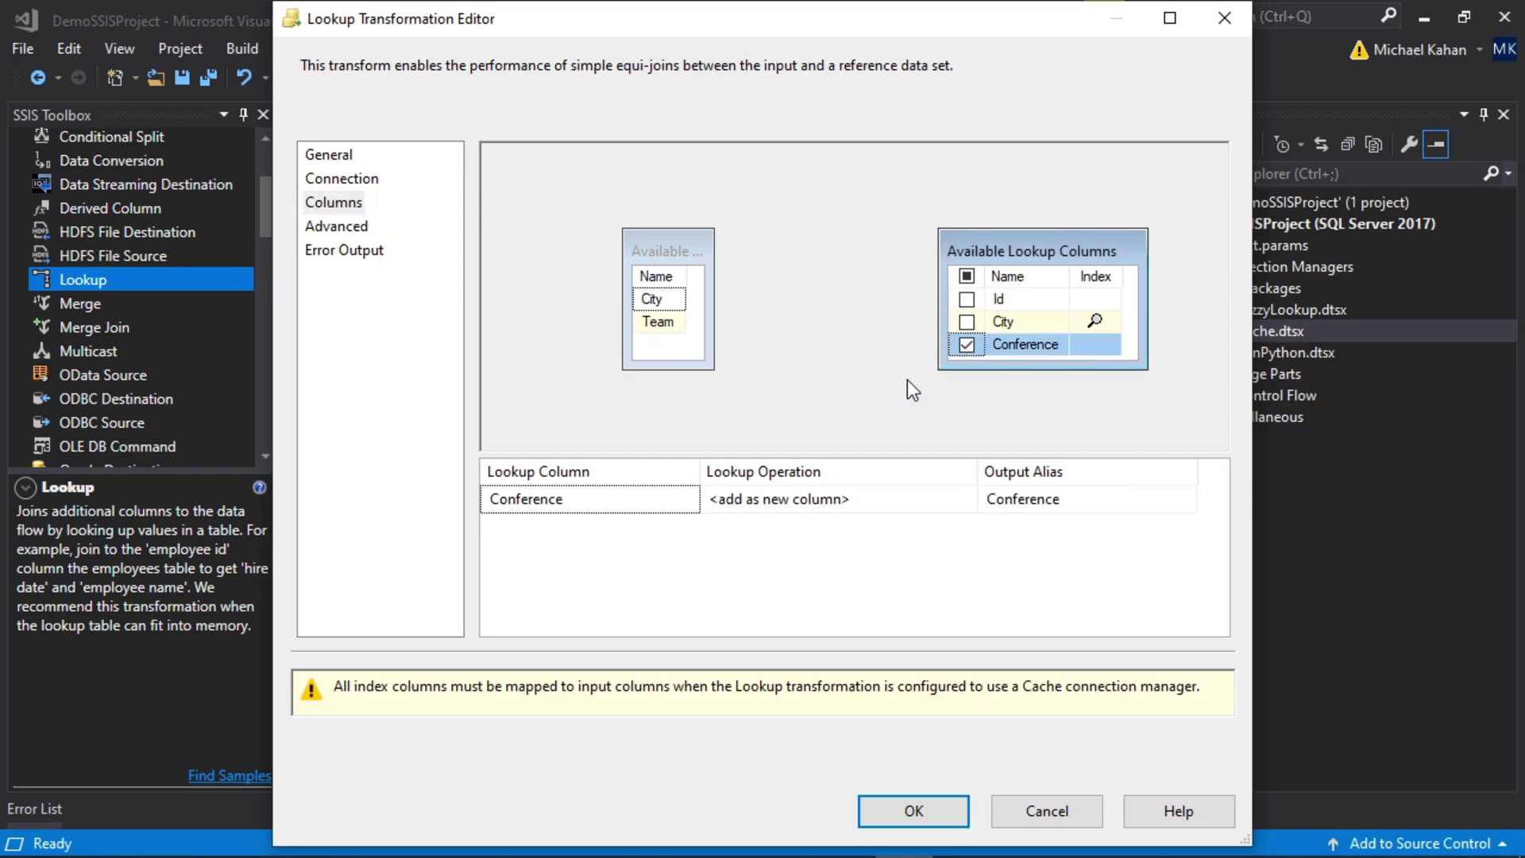
click(1000, 323)
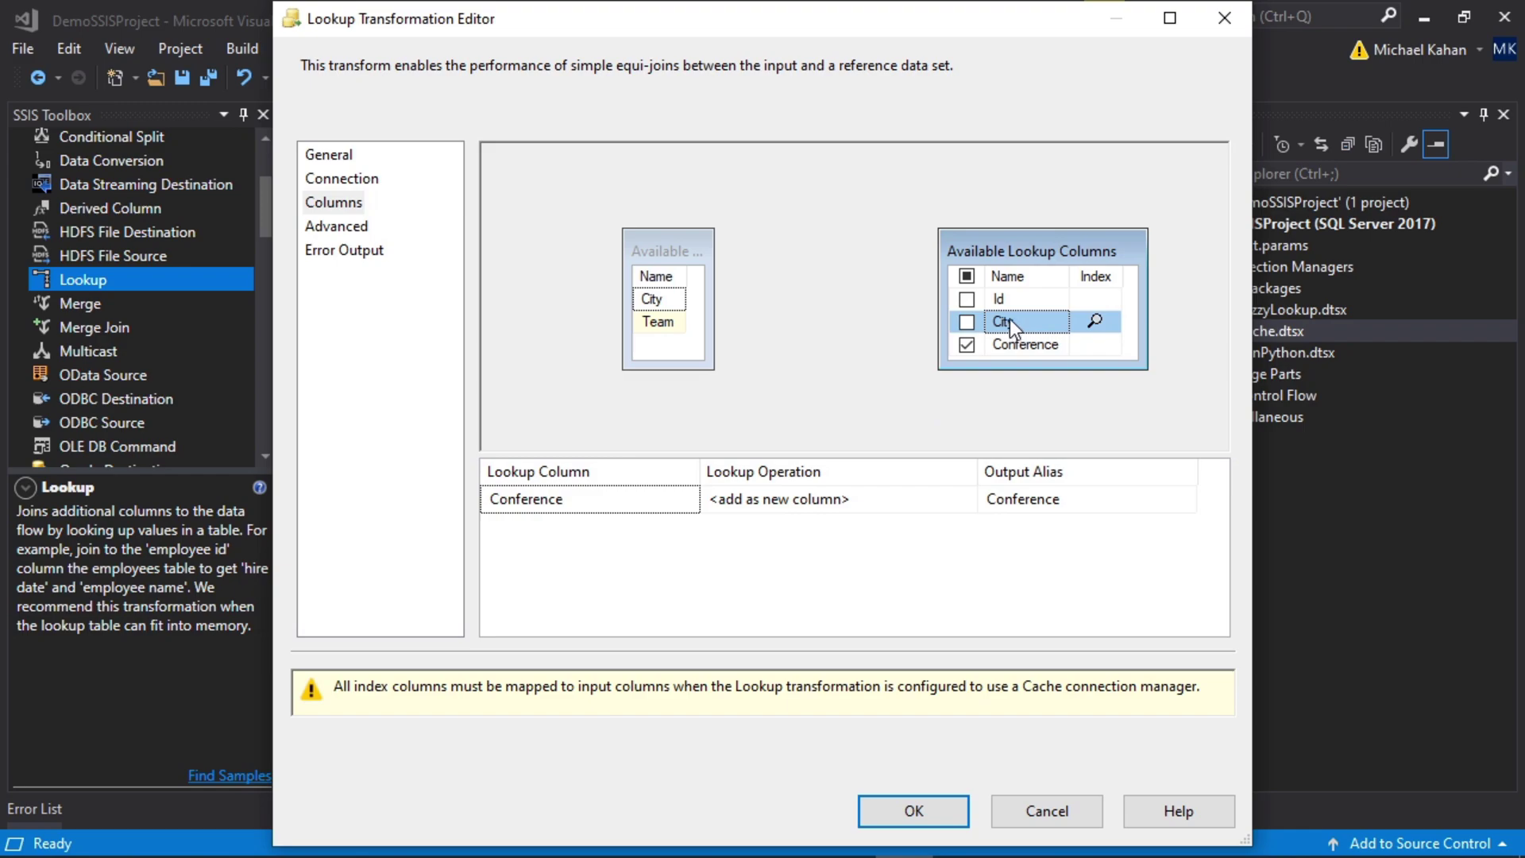
drag(1009, 318, 674, 307)
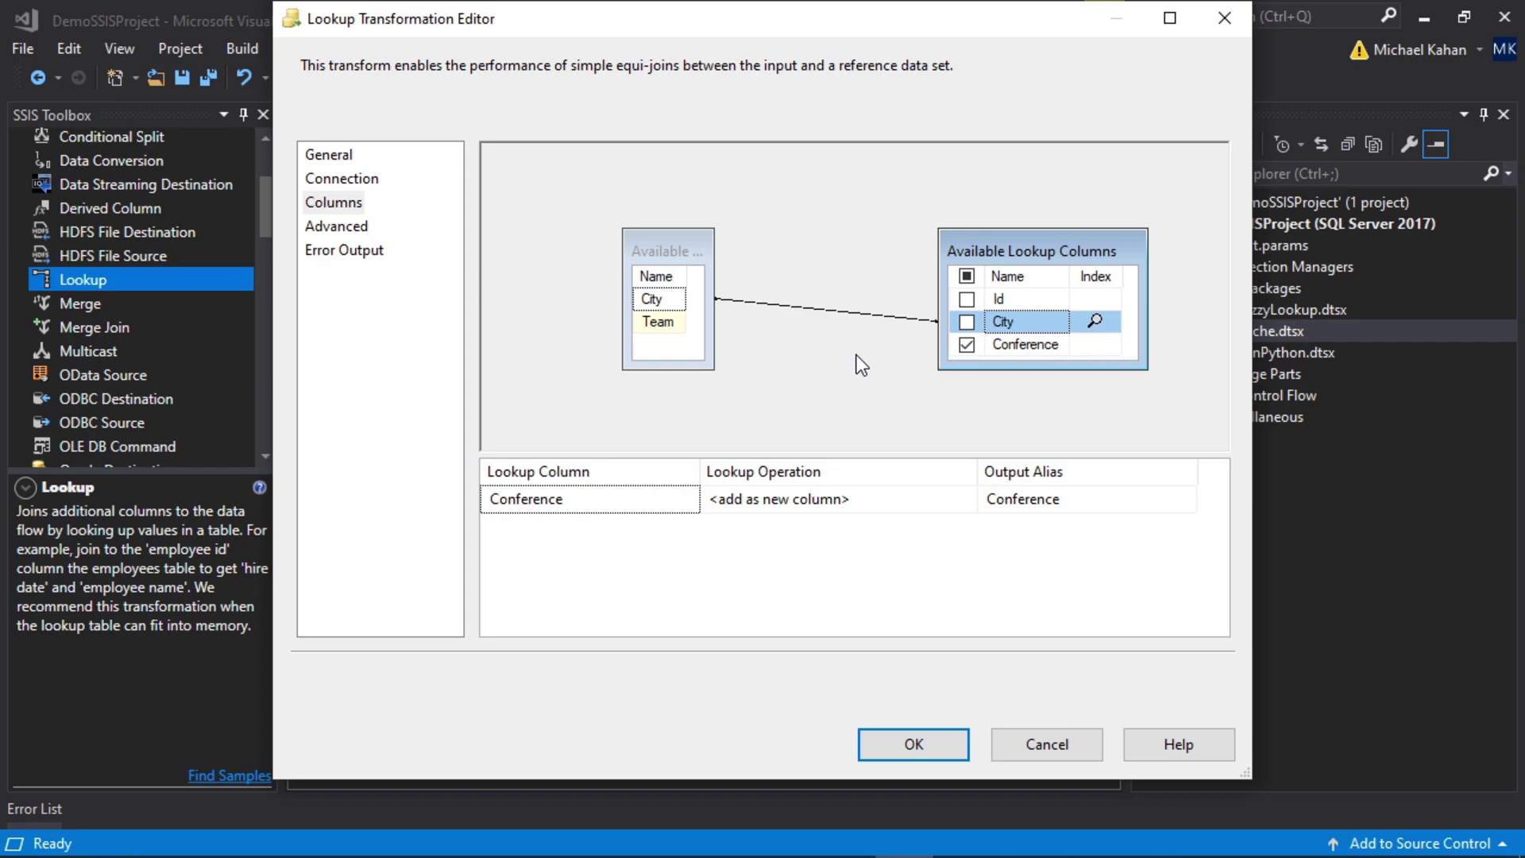
click(843, 500)
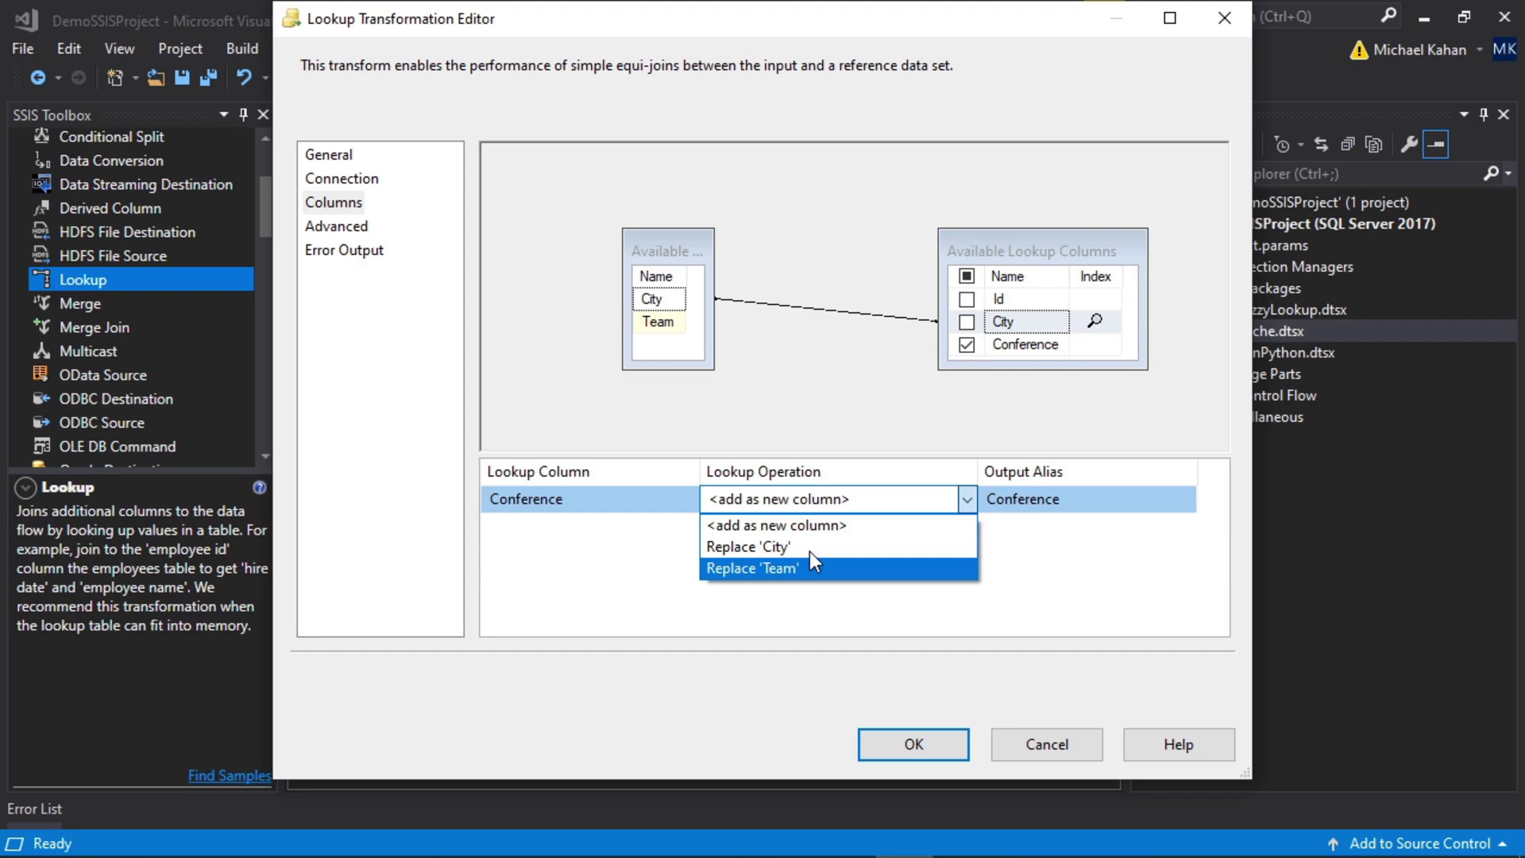
click(822, 498)
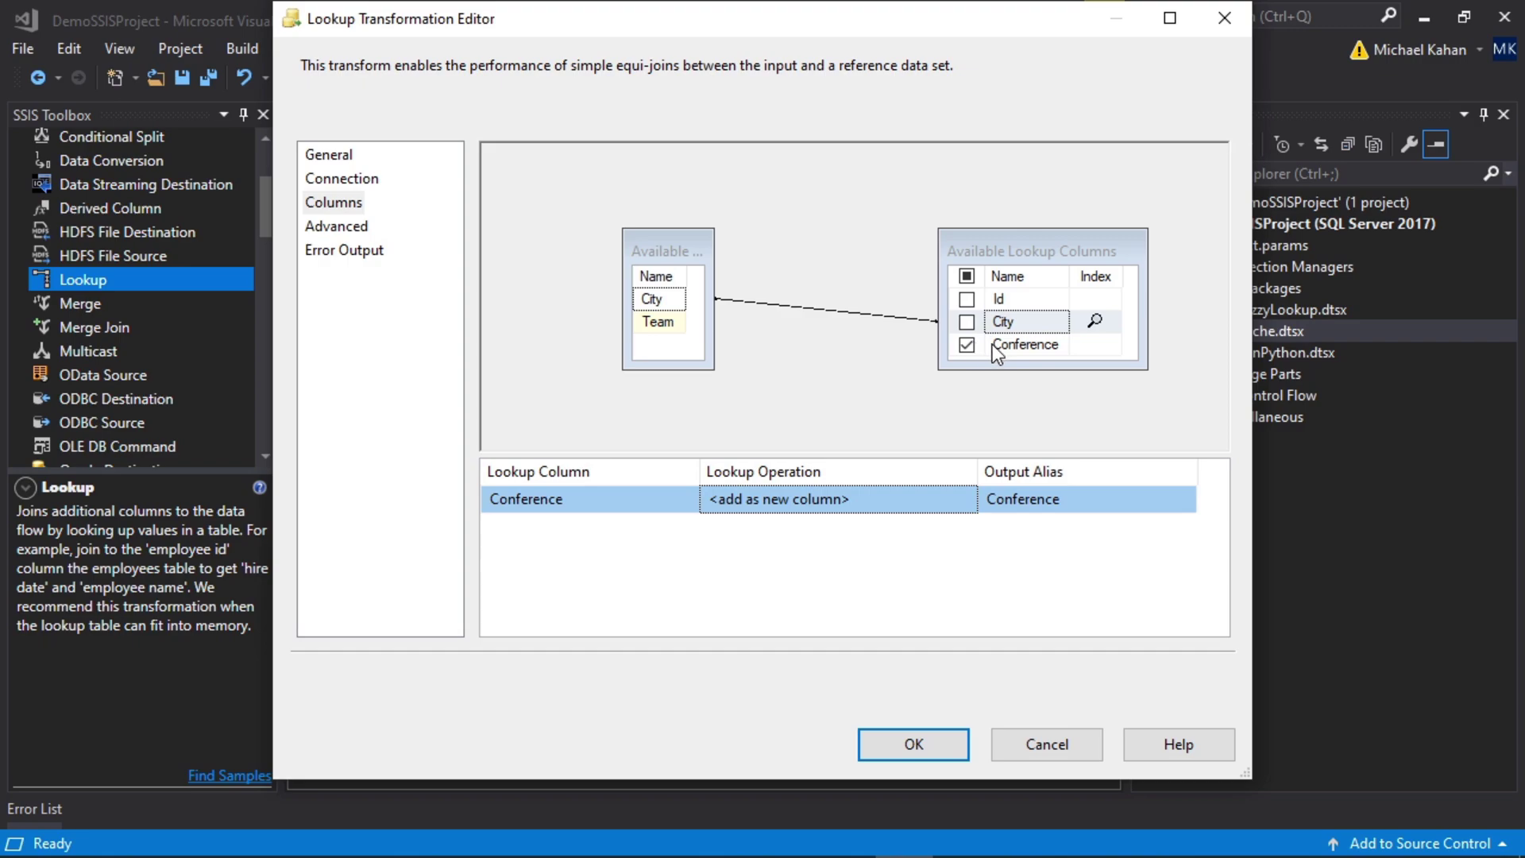
click(1005, 345)
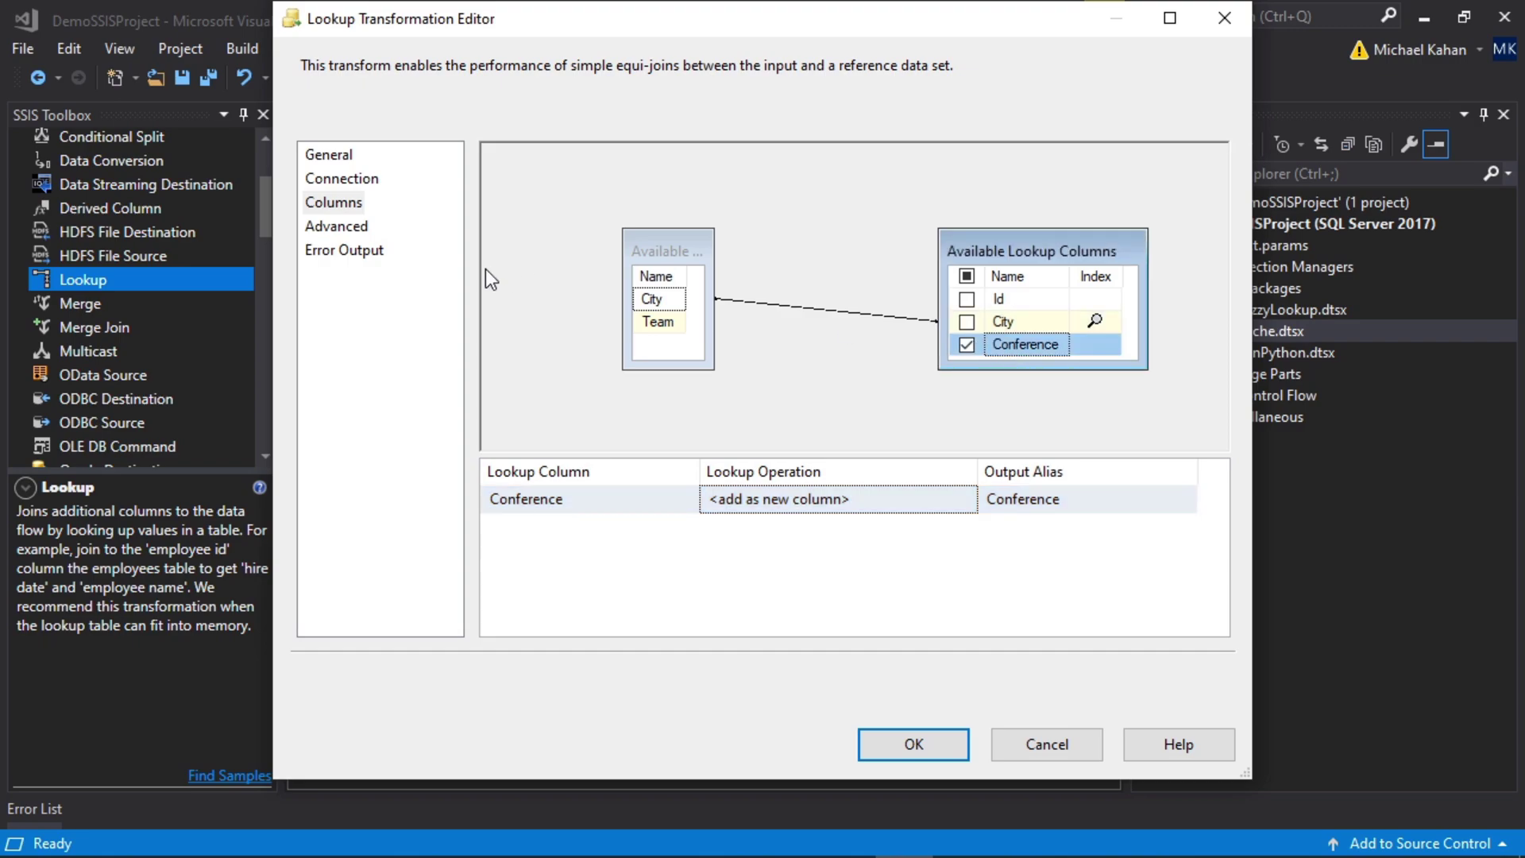
- Send the Lookup Match Output into a new Derived Column with a data viewer on the path
click(913, 744)
click(532, 450)
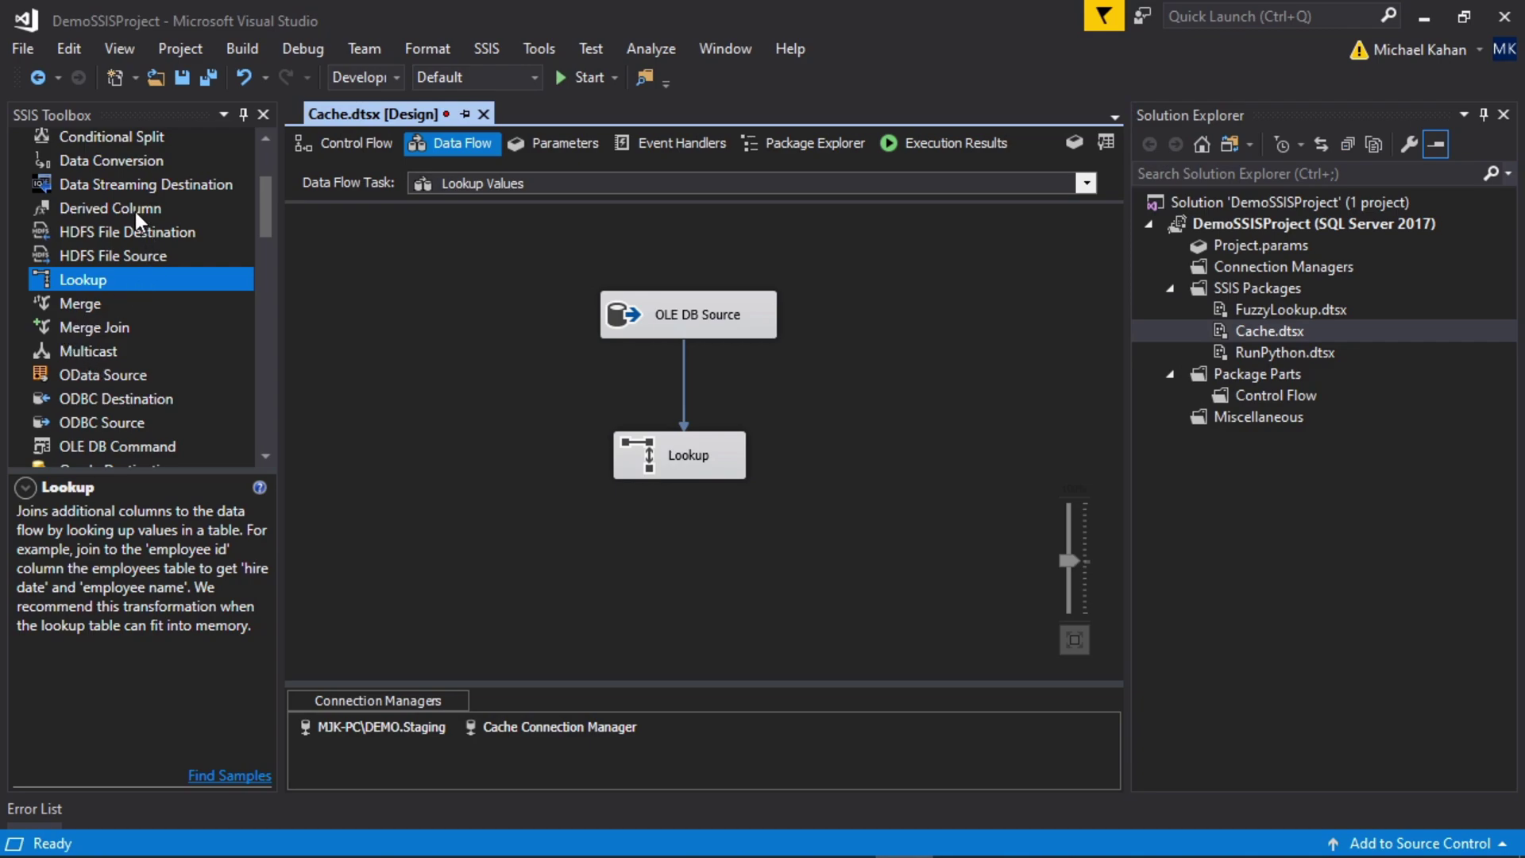
drag(135, 211, 694, 579)
click(695, 473)
click(632, 433)
click(594, 455)
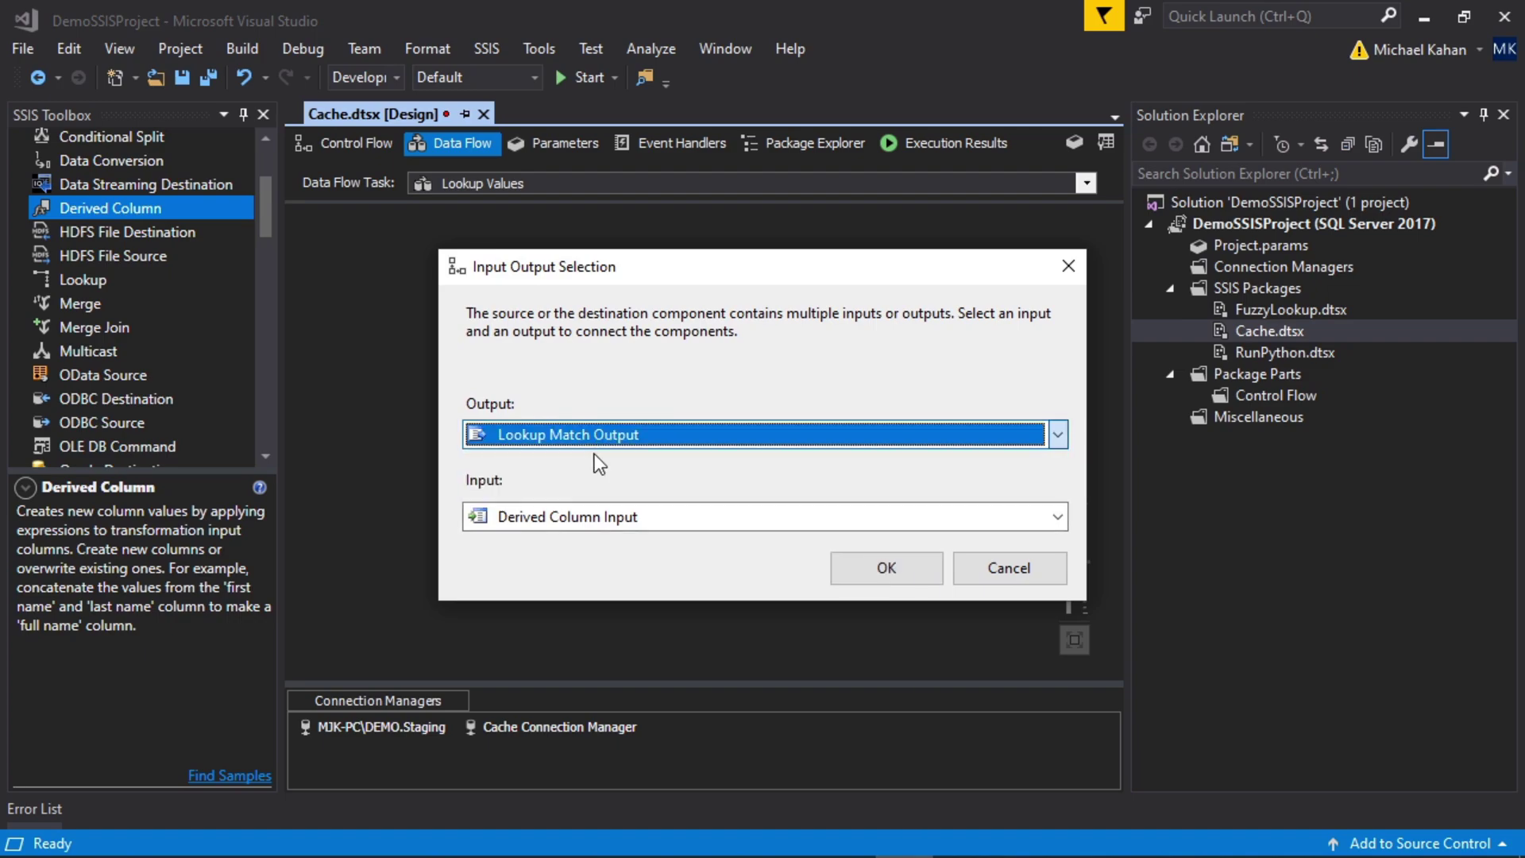
click(894, 568)
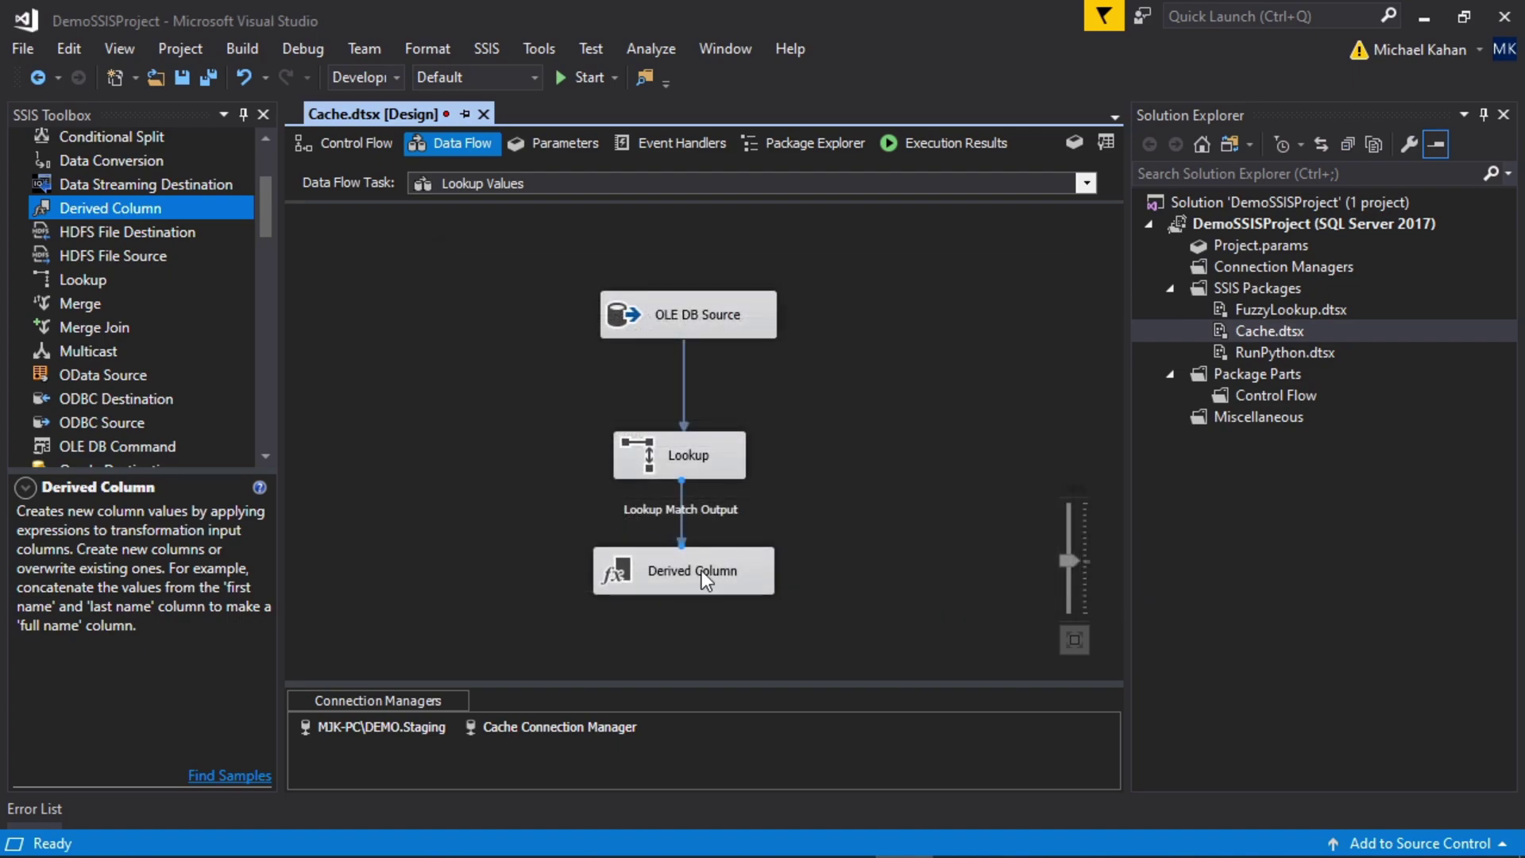
right_click(681, 515)
click(753, 583)
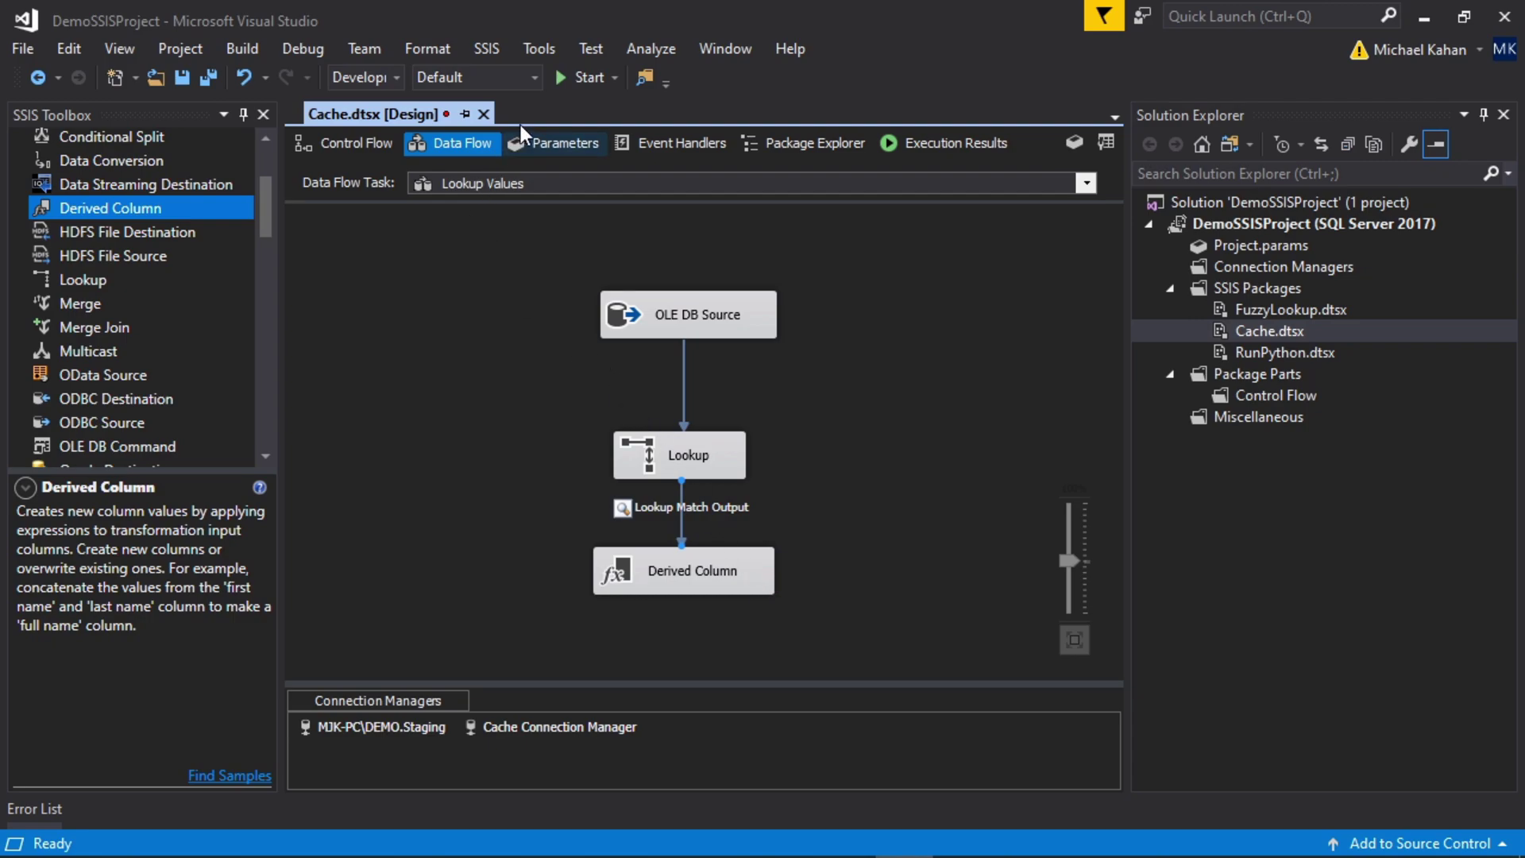
- Inspect the OLE DB source table in the Cache data flow, then reopen the Lookup Values data flow
click(357, 142)
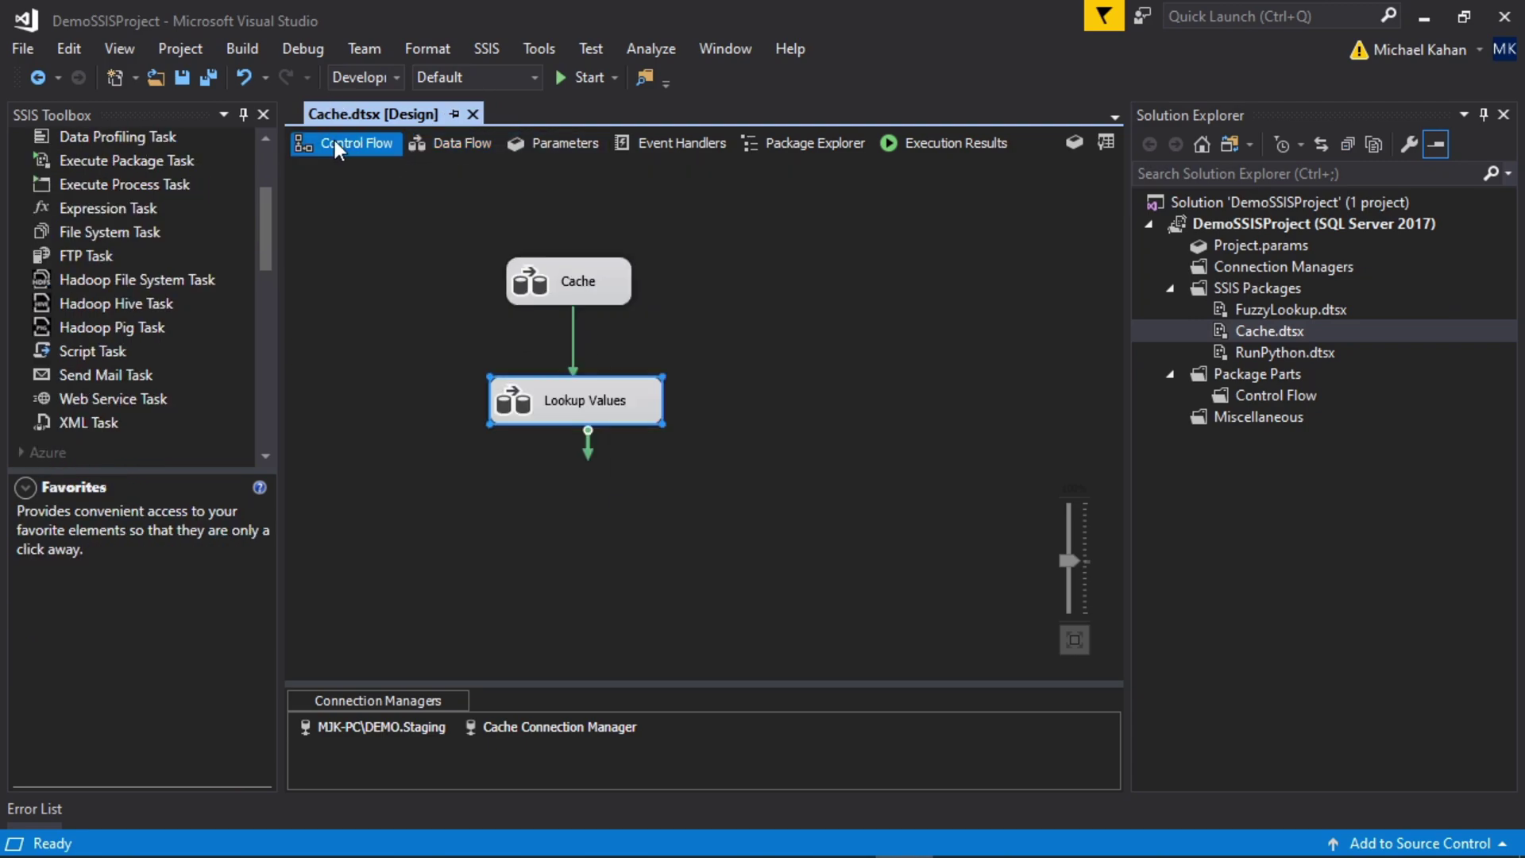
double_click(604, 290)
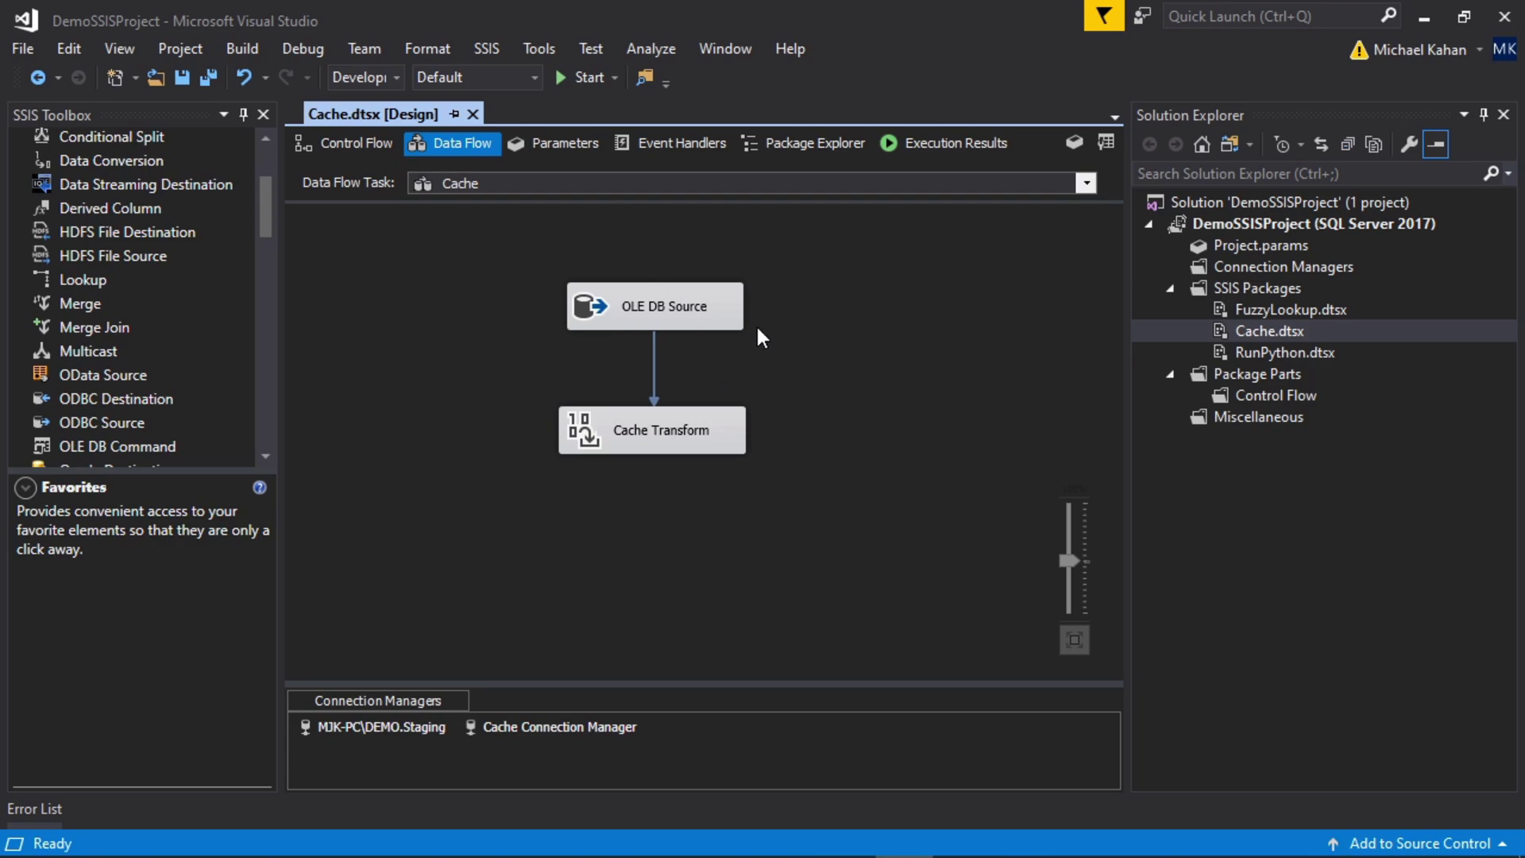
double_click(698, 301)
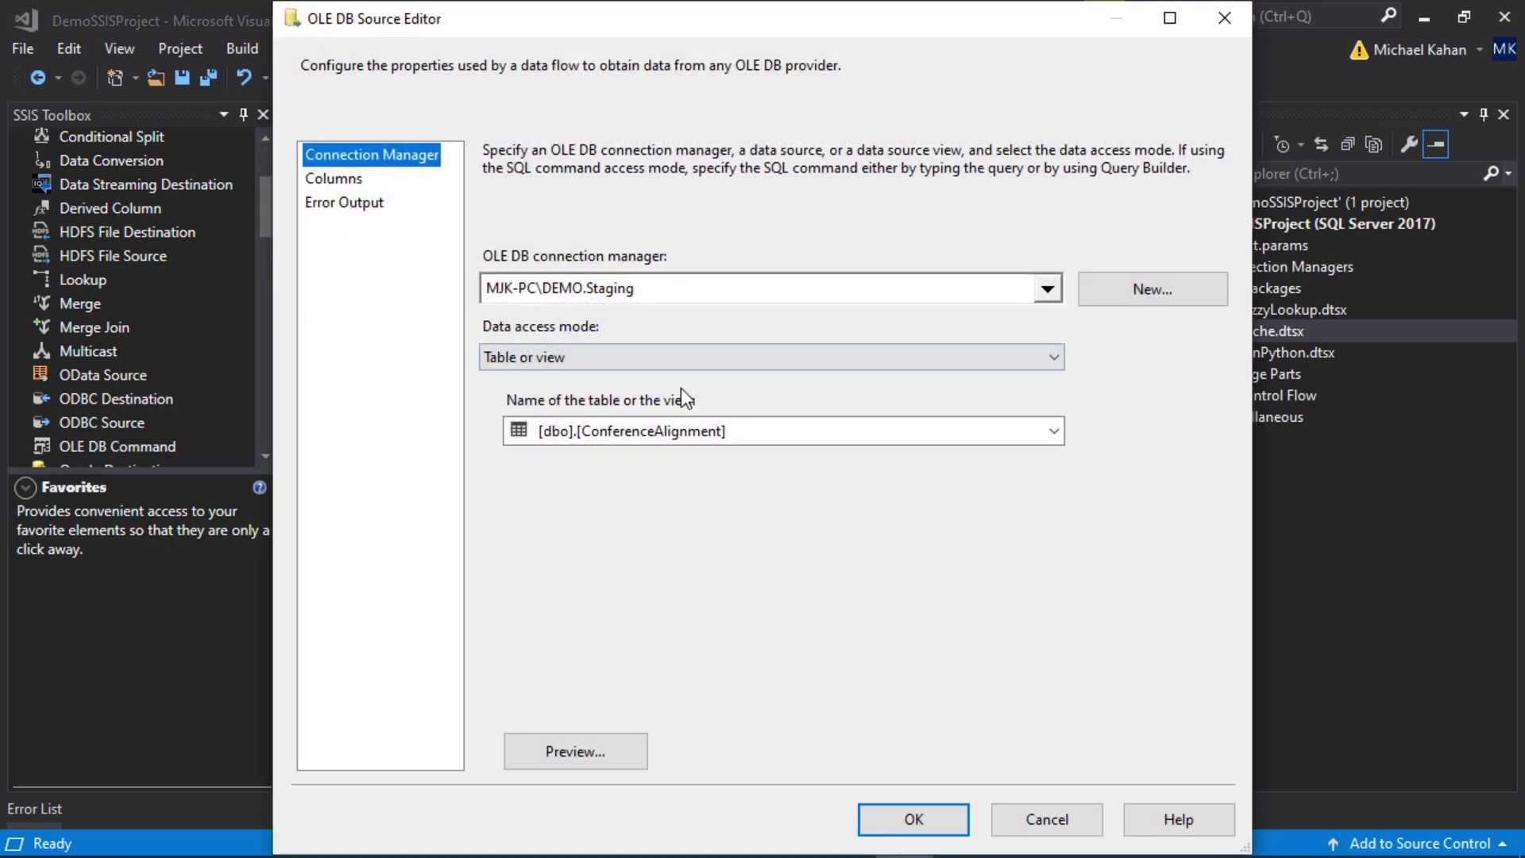
click(1045, 818)
click(342, 148)
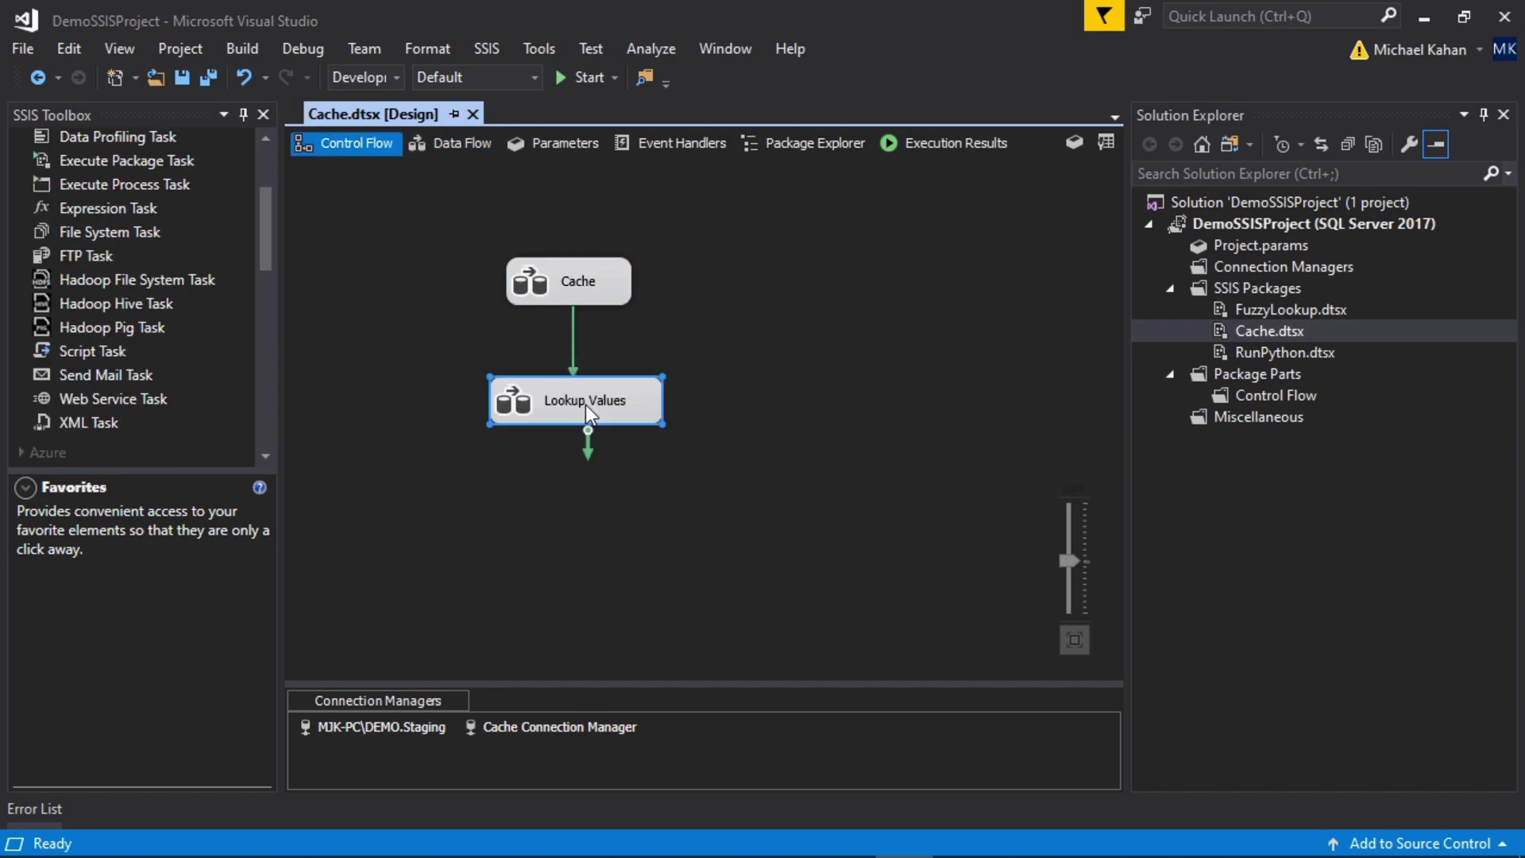
double_click(586, 405)
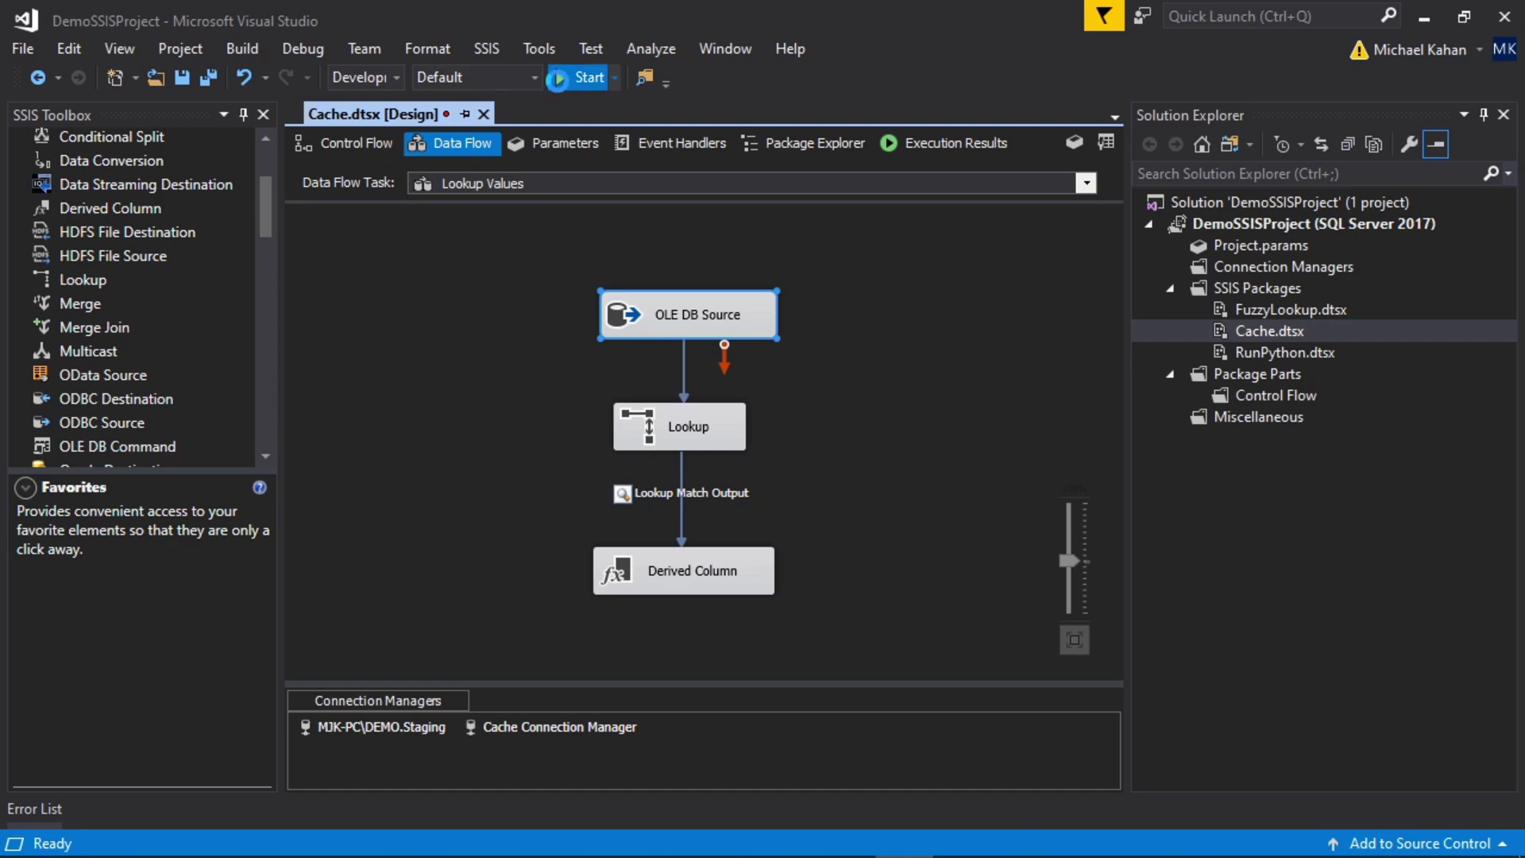
- Run the package and widen the data viewer's Conference column to read the 10 matched rows
click(584, 76)
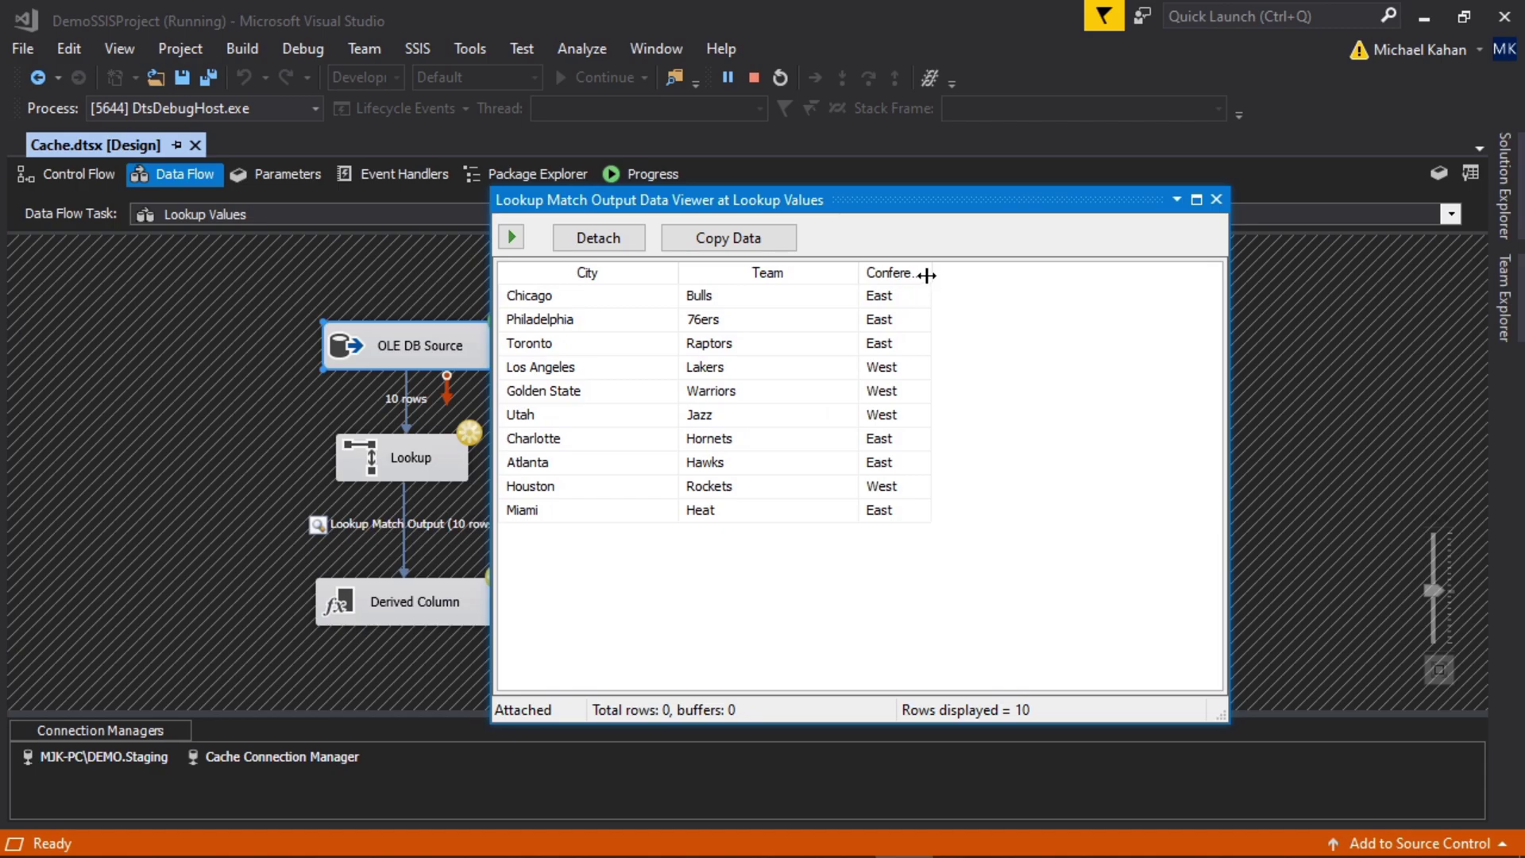
drag(931, 273, 1032, 273)
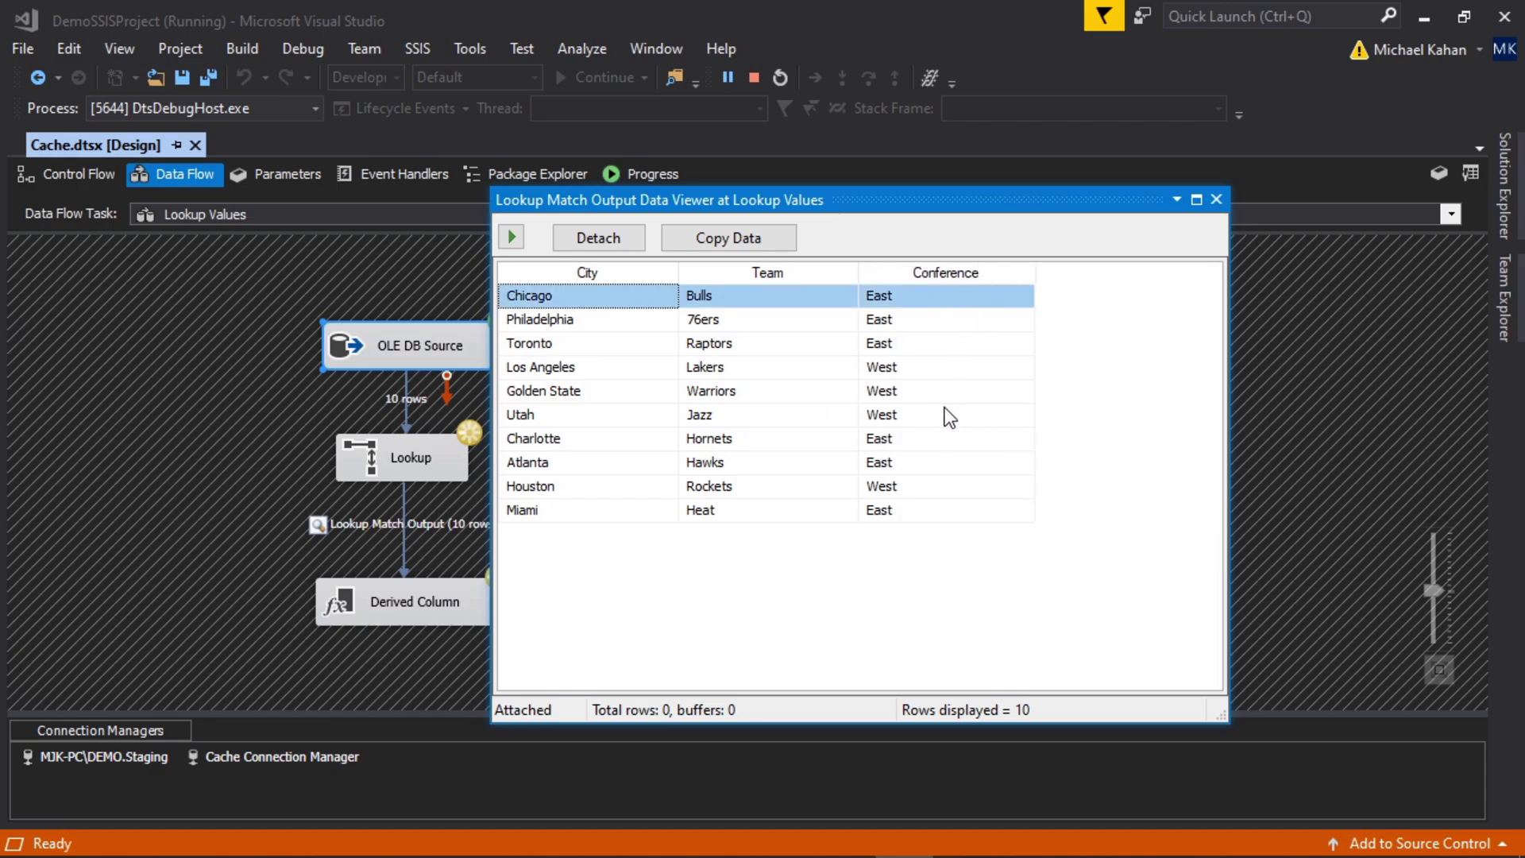